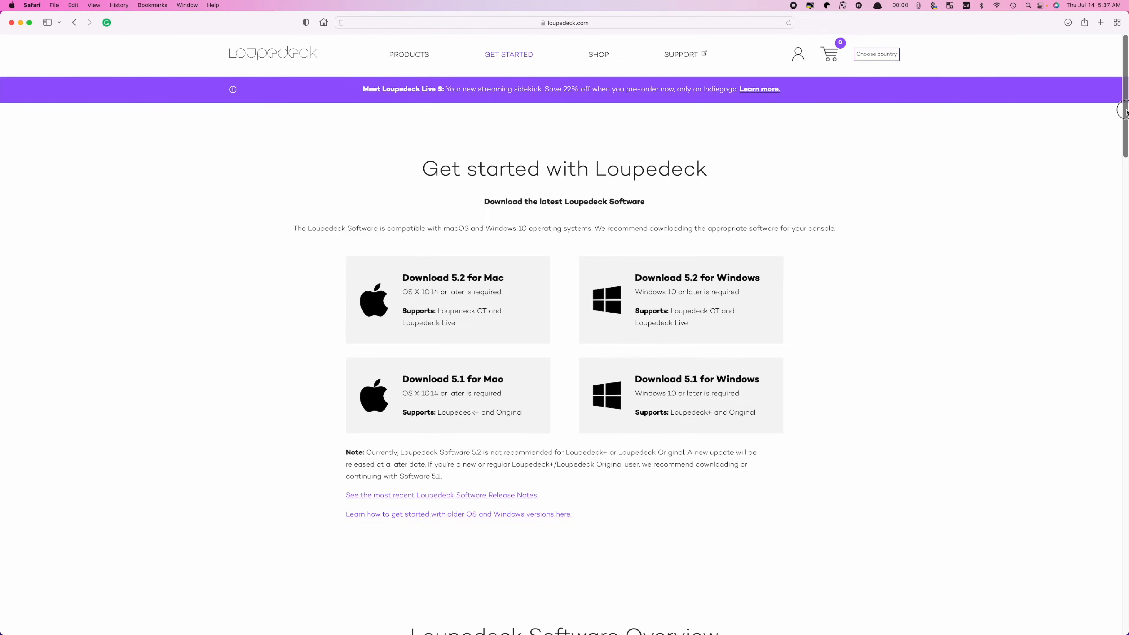
Find the CommandPost plugin among the macOS plugins in the Loupedeck Marketplace and open its further information
drag(1126, 111, 1124, 492)
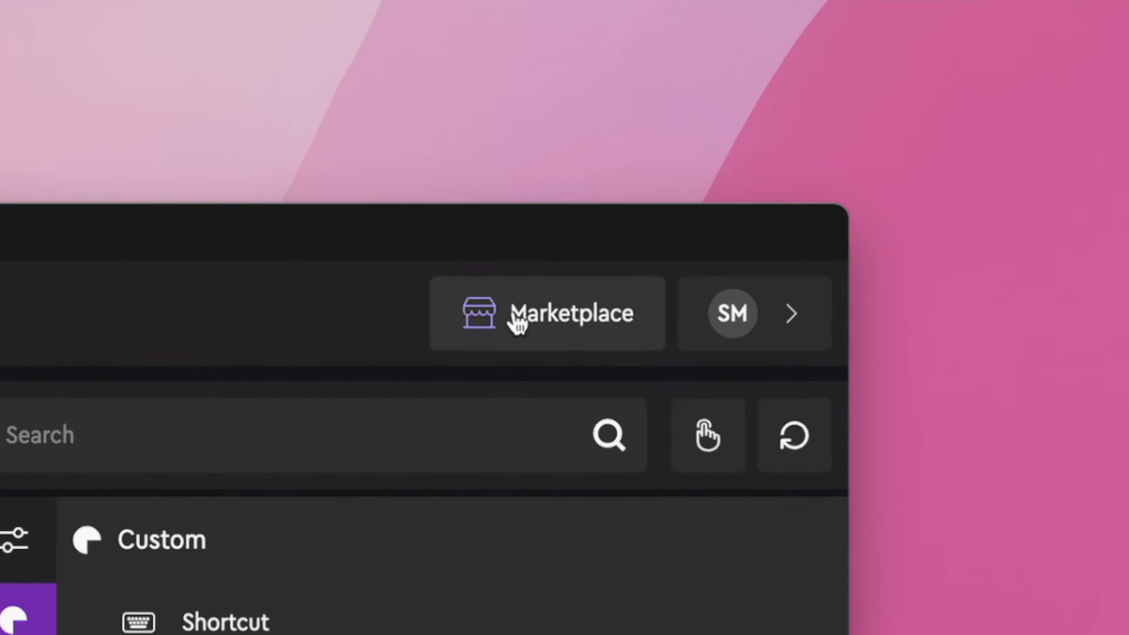
click(977, 60)
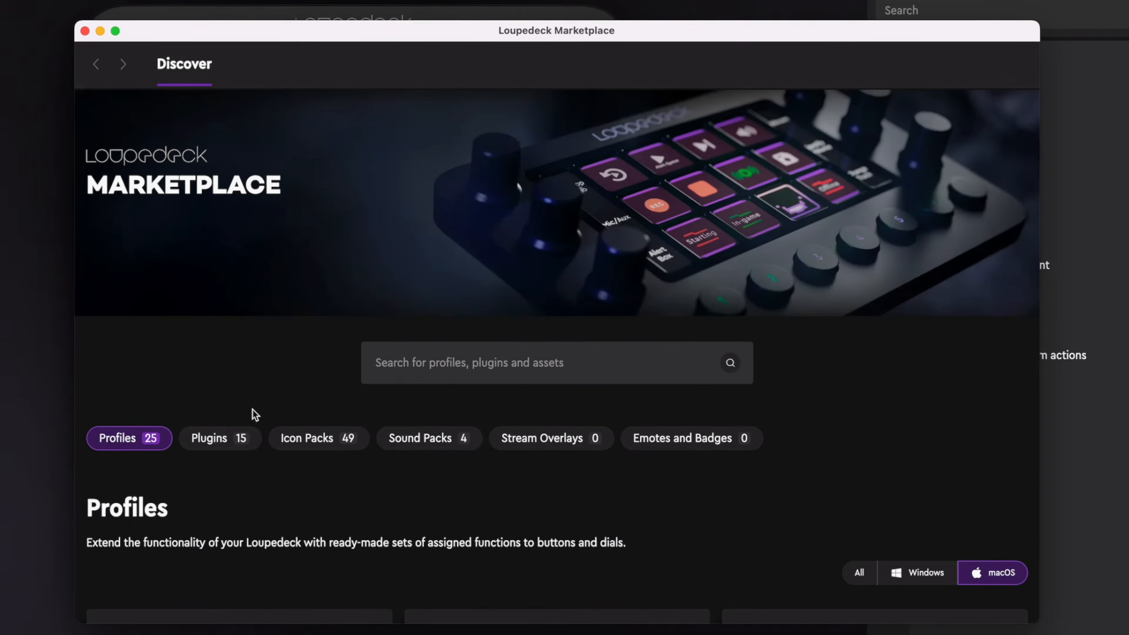
click(232, 432)
scroll(236, 433, down, 10)
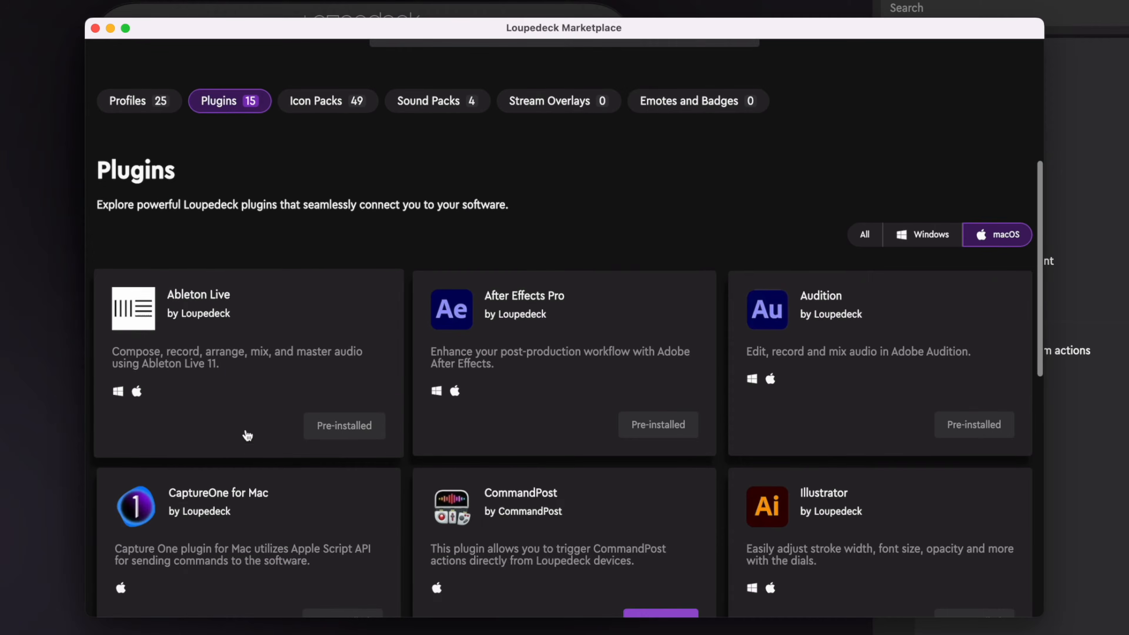
scroll(554, 342, down, 10)
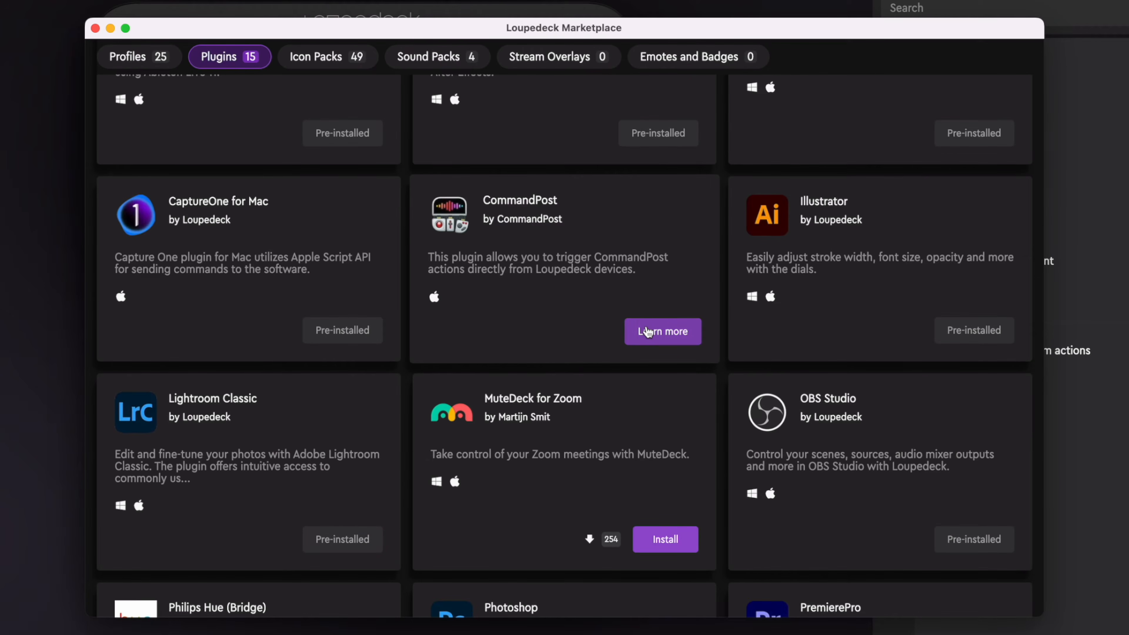
click(647, 331)
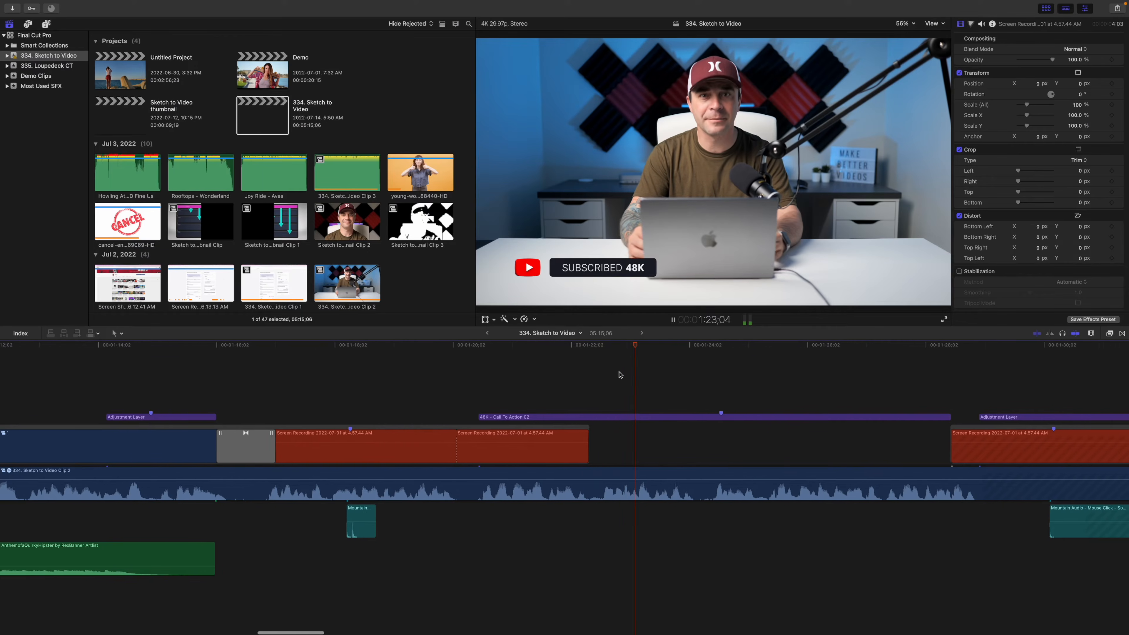
Pause the playback of the Sketch to Video project in Final Cut Pro at the call-to-action title
key(space)
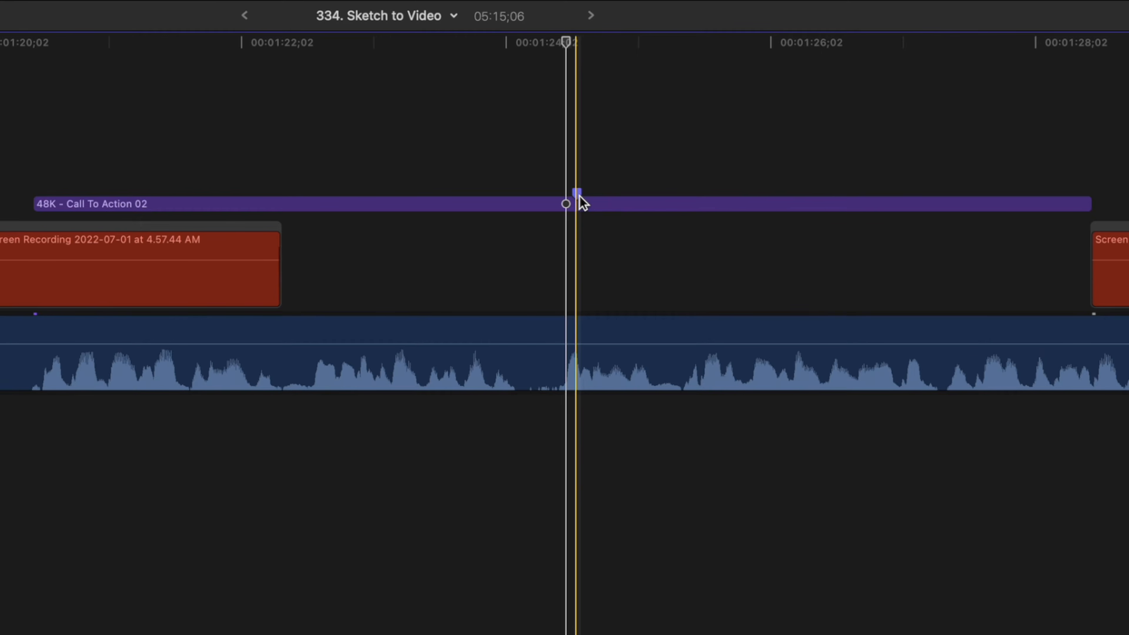
drag(579, 197, 843, 200)
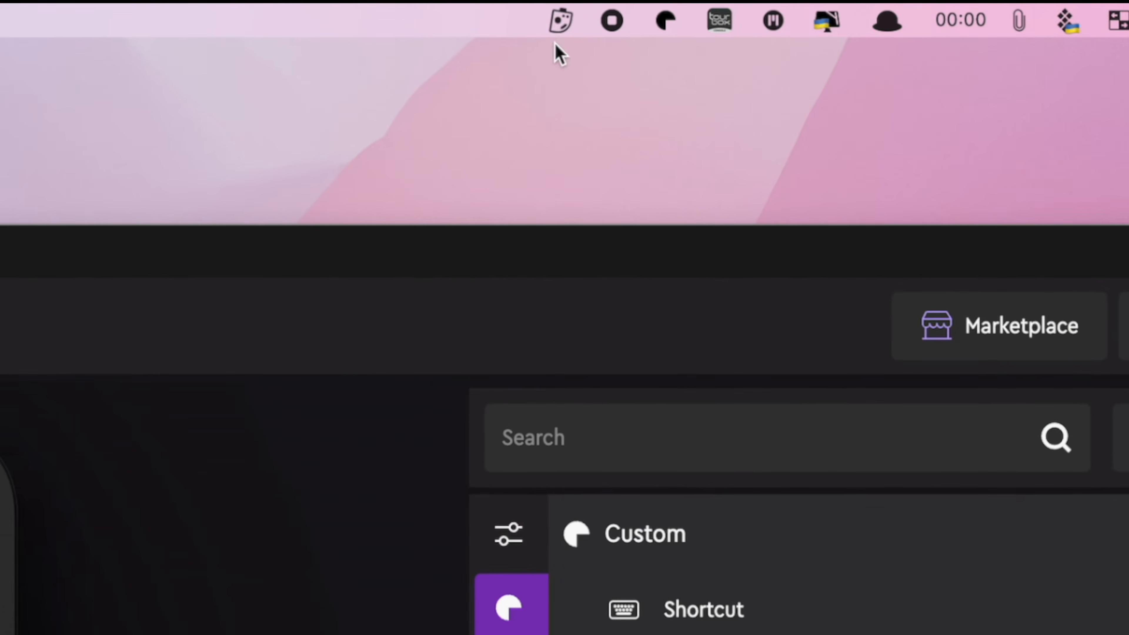
Check the Loupedeck Plugin settings in CommandPost's control surfaces and close the window
click(774, 5)
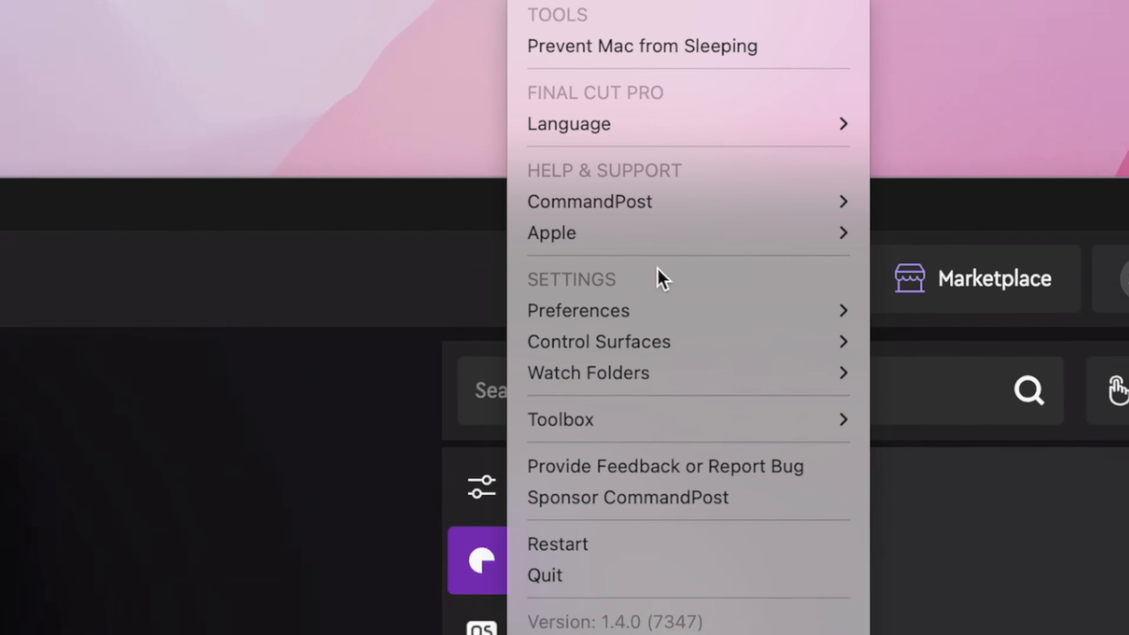
mouse_move(709, 388)
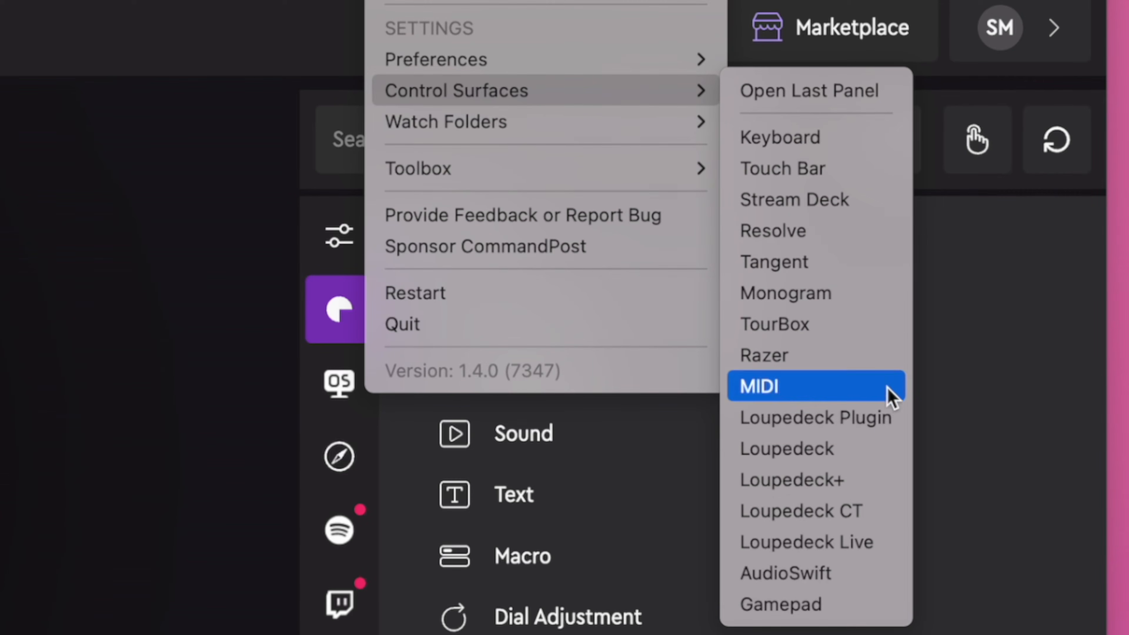
click(896, 420)
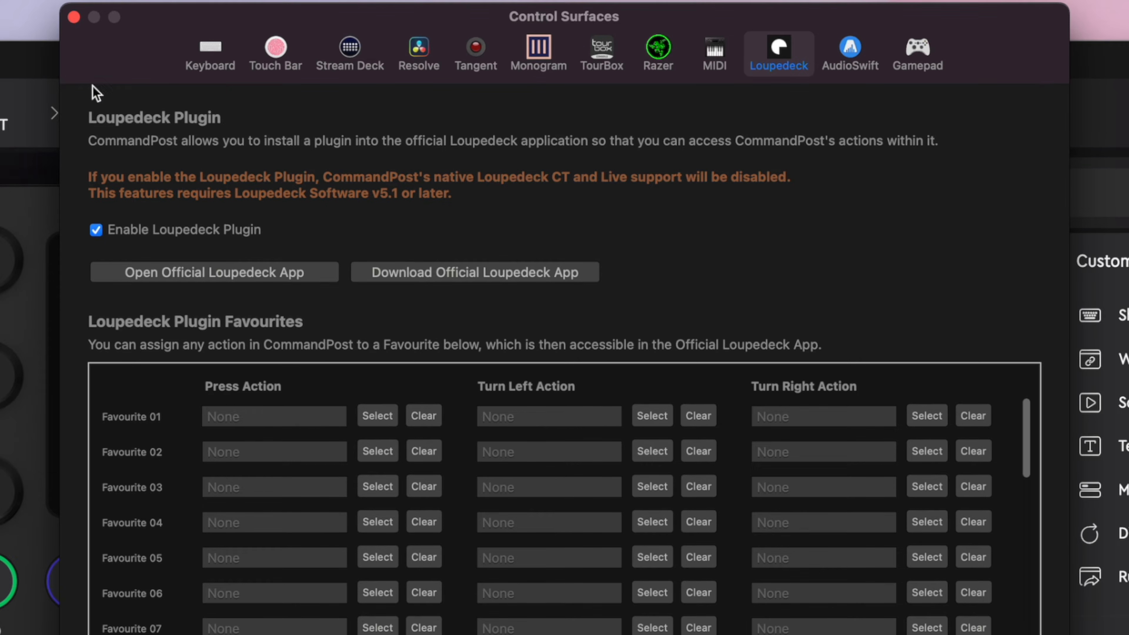
click(74, 17)
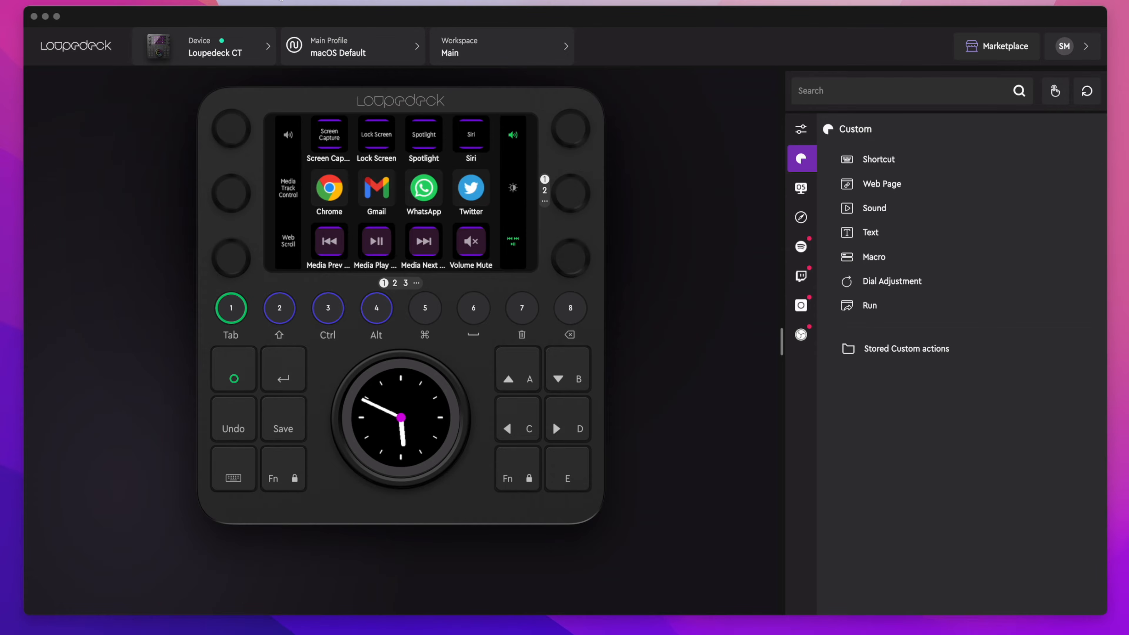
Install the Final Cut Pro with CommandPost profile from the Loupedeck Marketplace and import it as Final Cut Pro (via CP)
click(1014, 48)
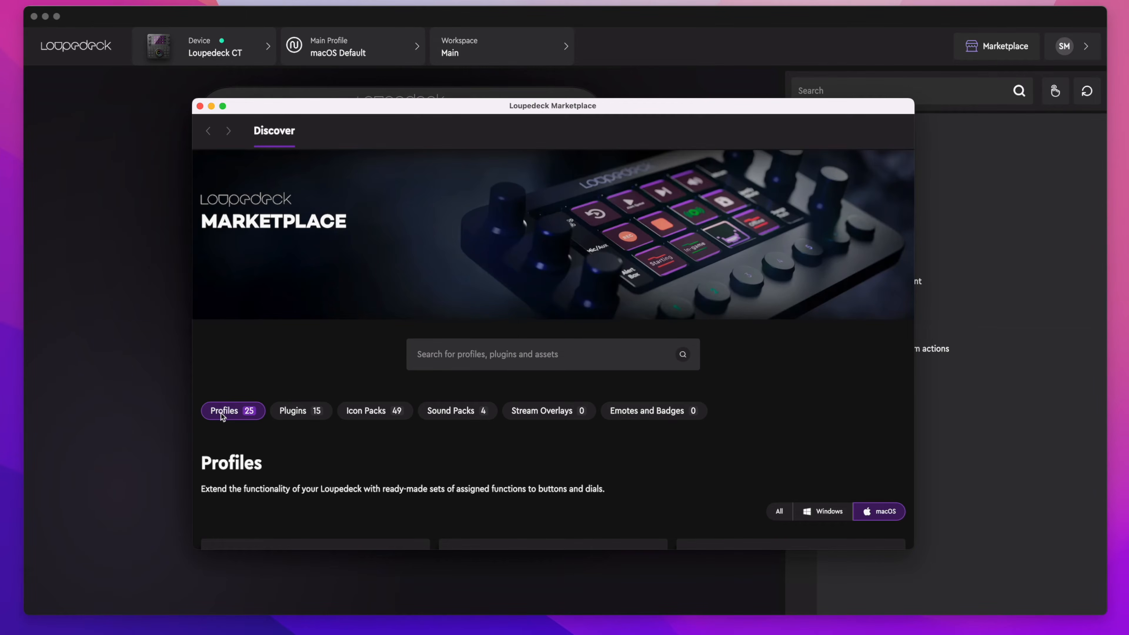
click(223, 411)
scroll(222, 412, down, 5)
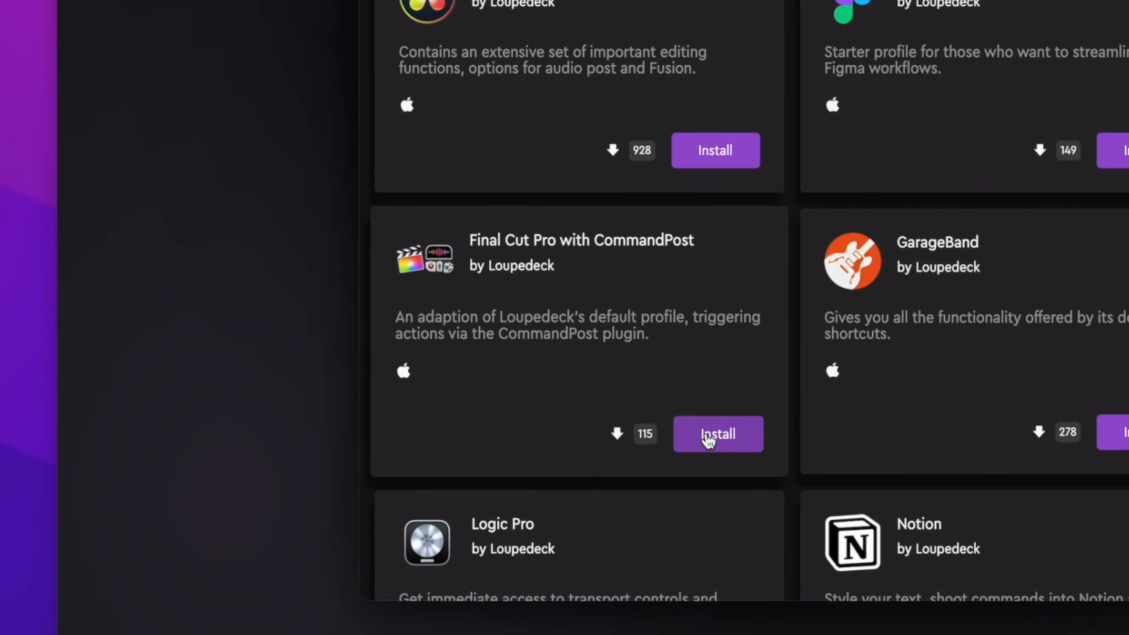
click(708, 438)
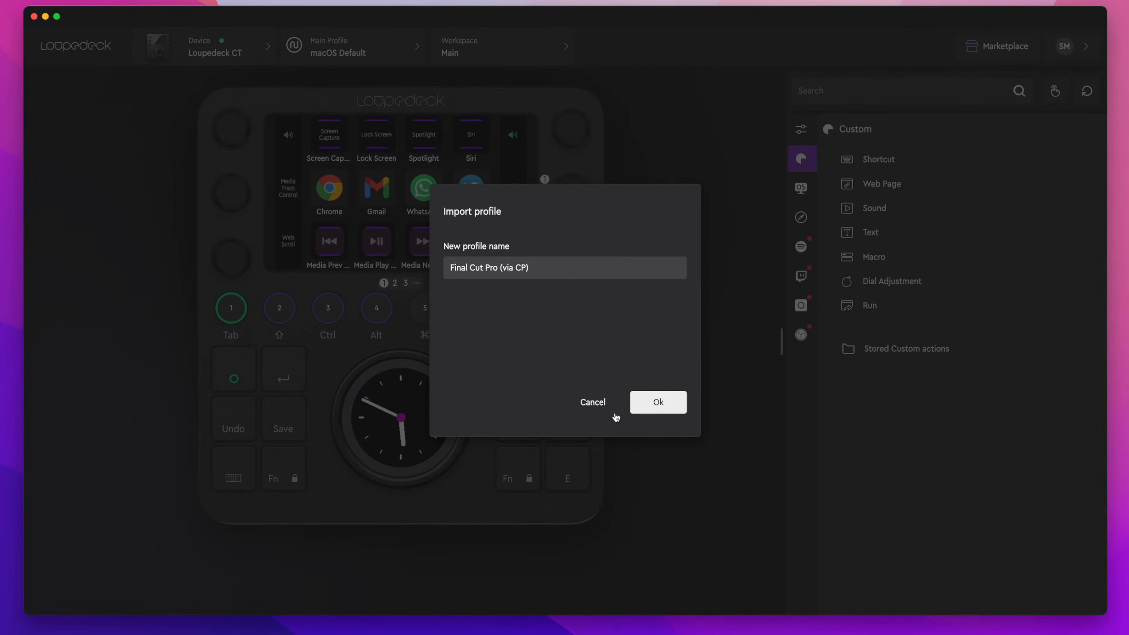
click(654, 401)
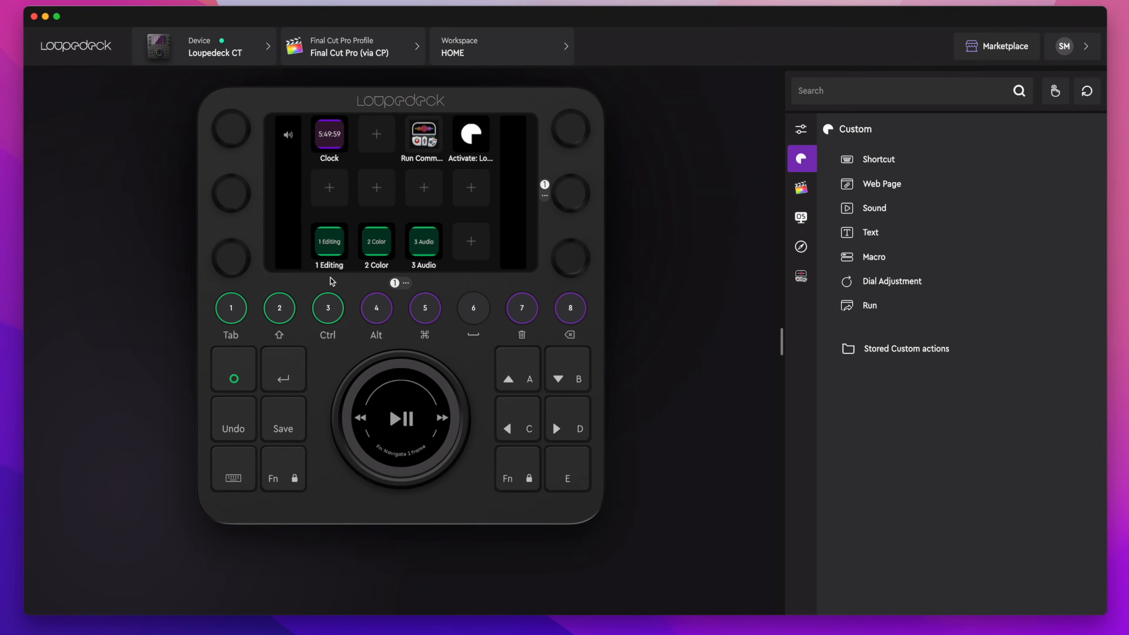
Look through the profile's 1 Editing, 2 Color and 3 Audio workspaces and return to 1 Editing
click(565, 47)
click(513, 104)
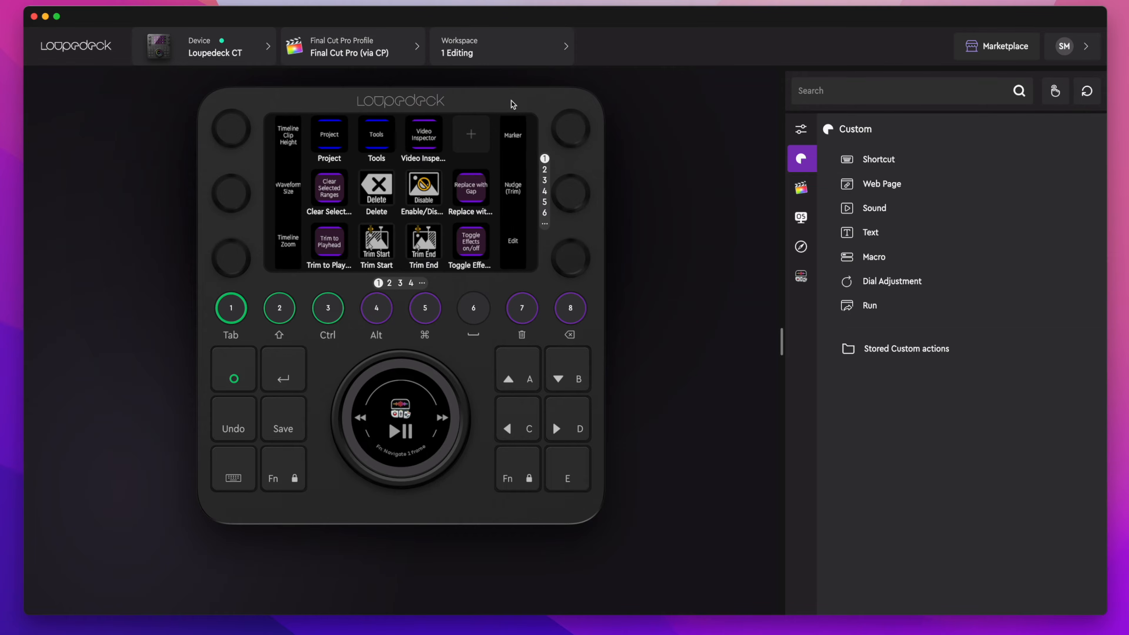
click(569, 48)
click(489, 129)
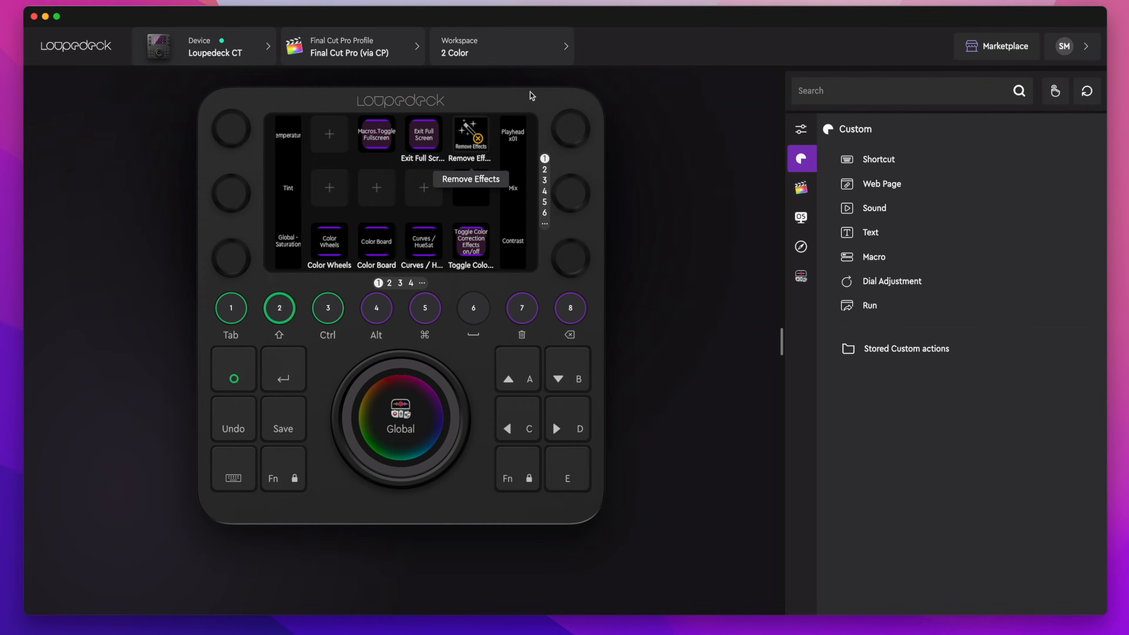
click(560, 47)
click(485, 147)
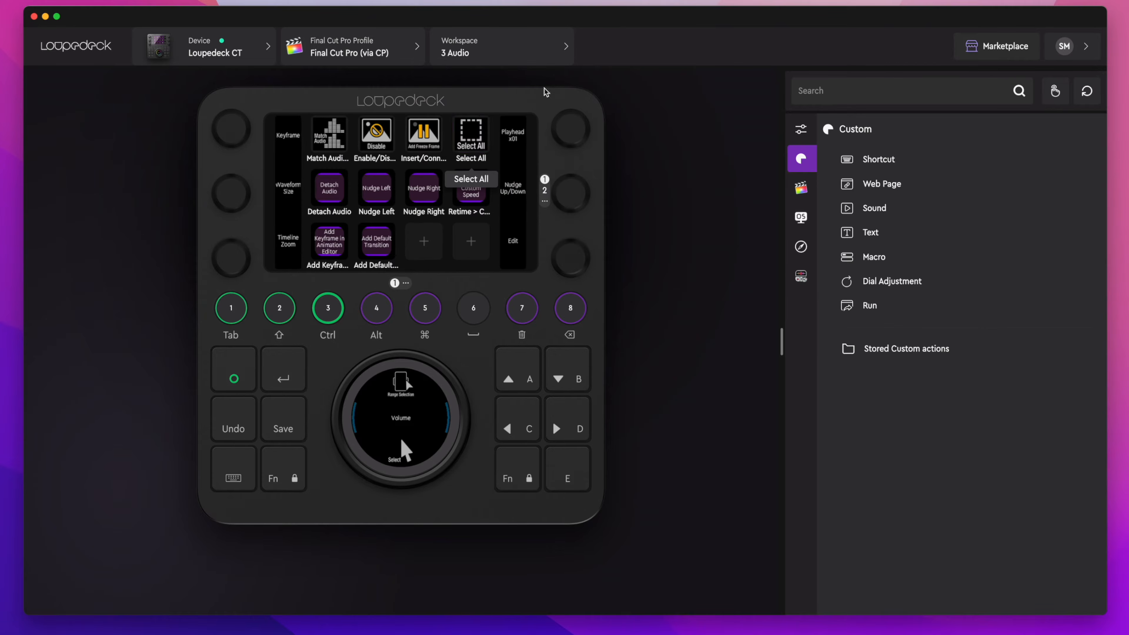
click(563, 47)
click(511, 107)
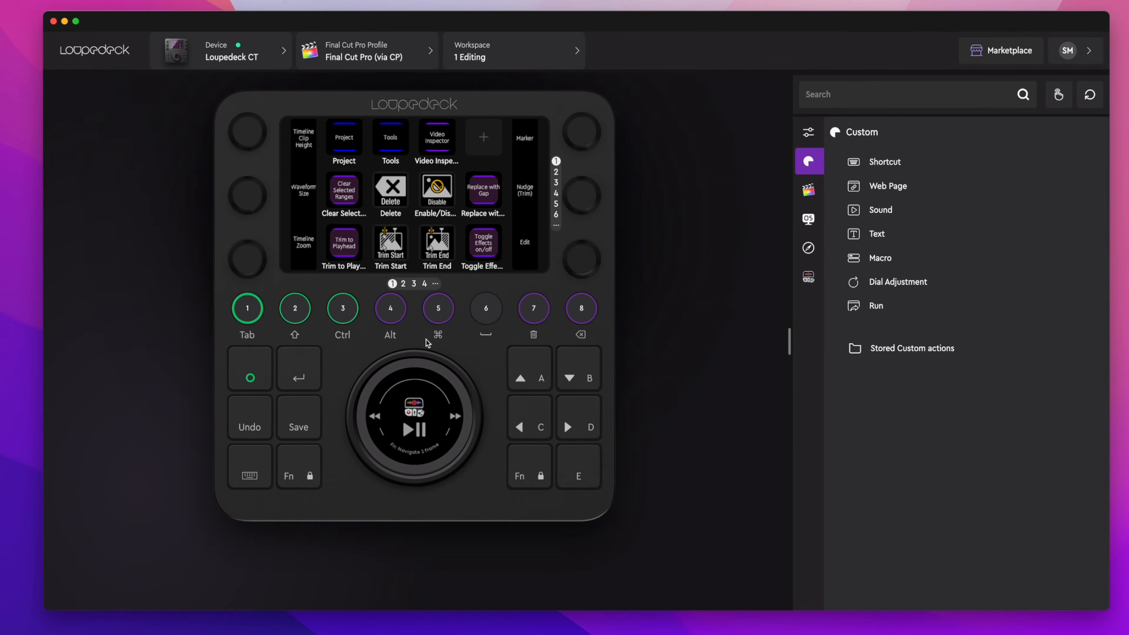
Add a new page with the Buttons 3×1 Vertical layout to the wheel in the 1 Editing workspace
click(415, 356)
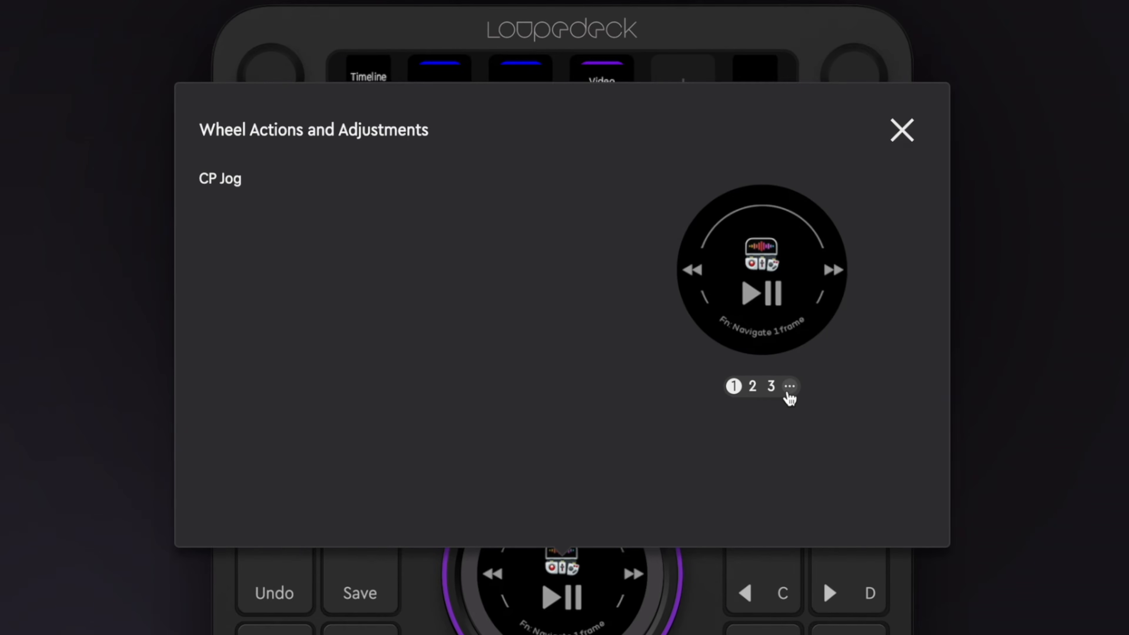
click(790, 386)
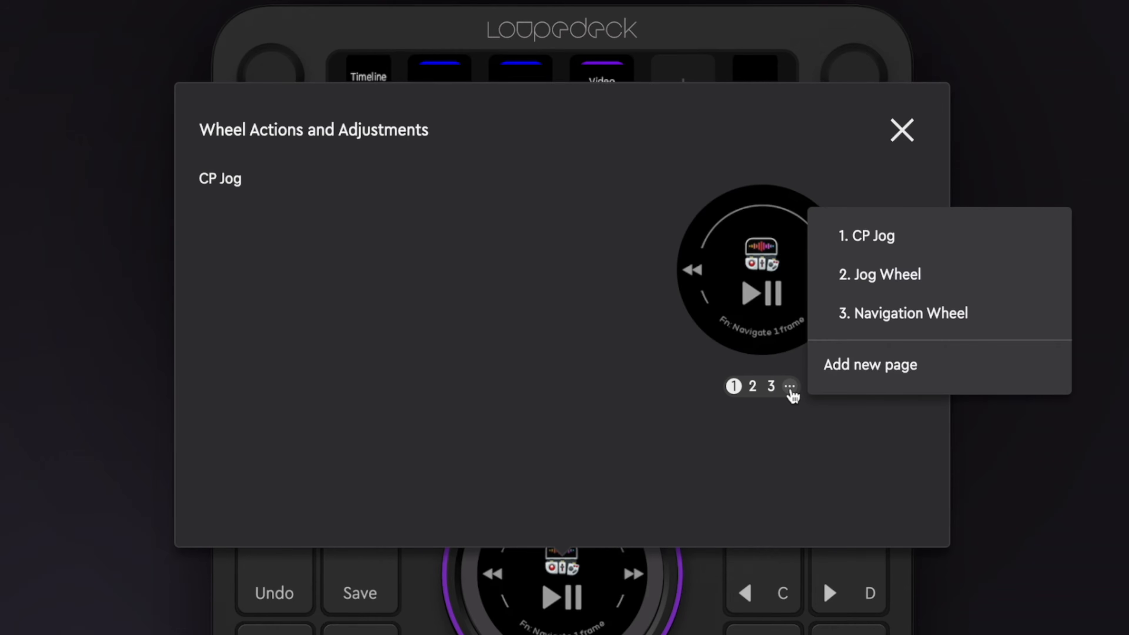
click(871, 369)
scroll(593, 301, down, 4)
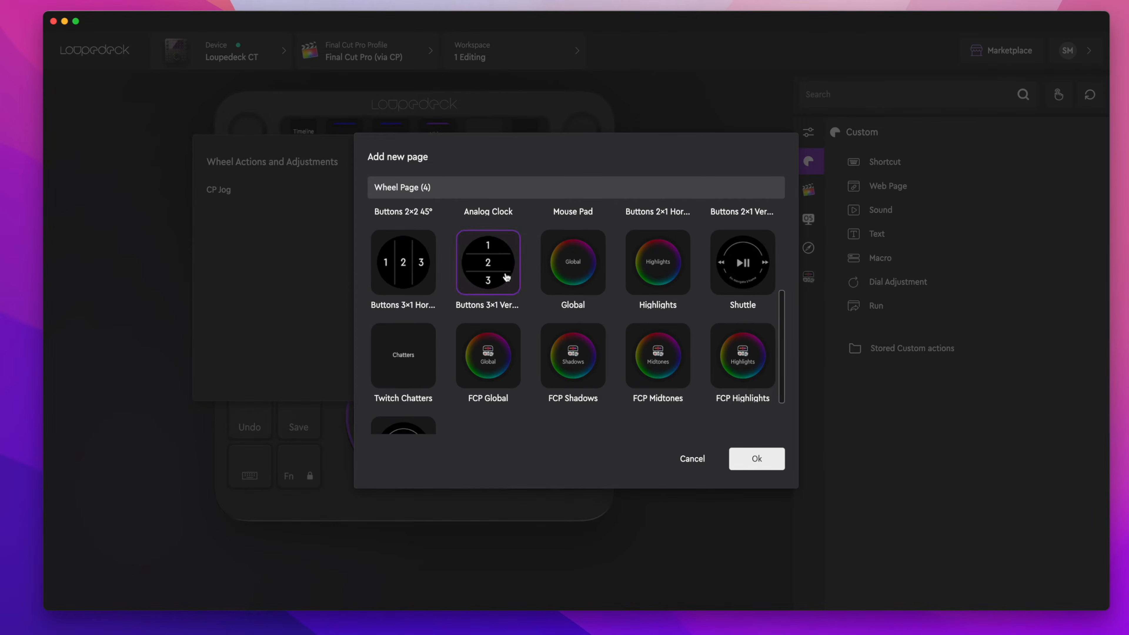
click(747, 467)
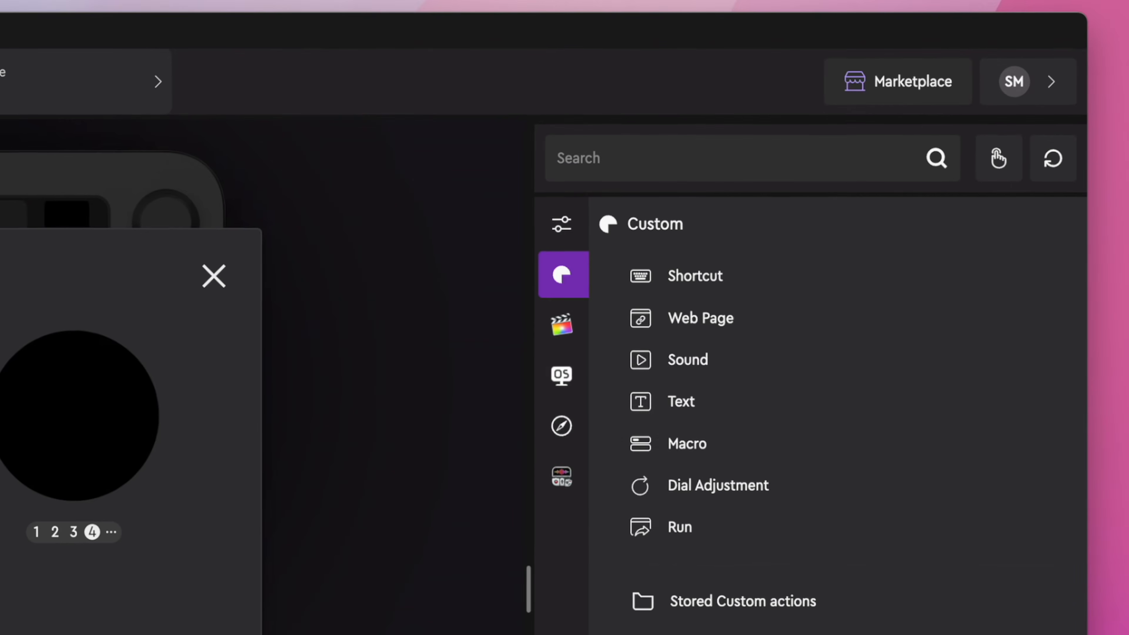
Assign the Final Cut Pro actions Navigate 1 Frame, Navigate 10 Frames and Select Next Edit to the wheel page's upper, middle and lower slots
click(564, 330)
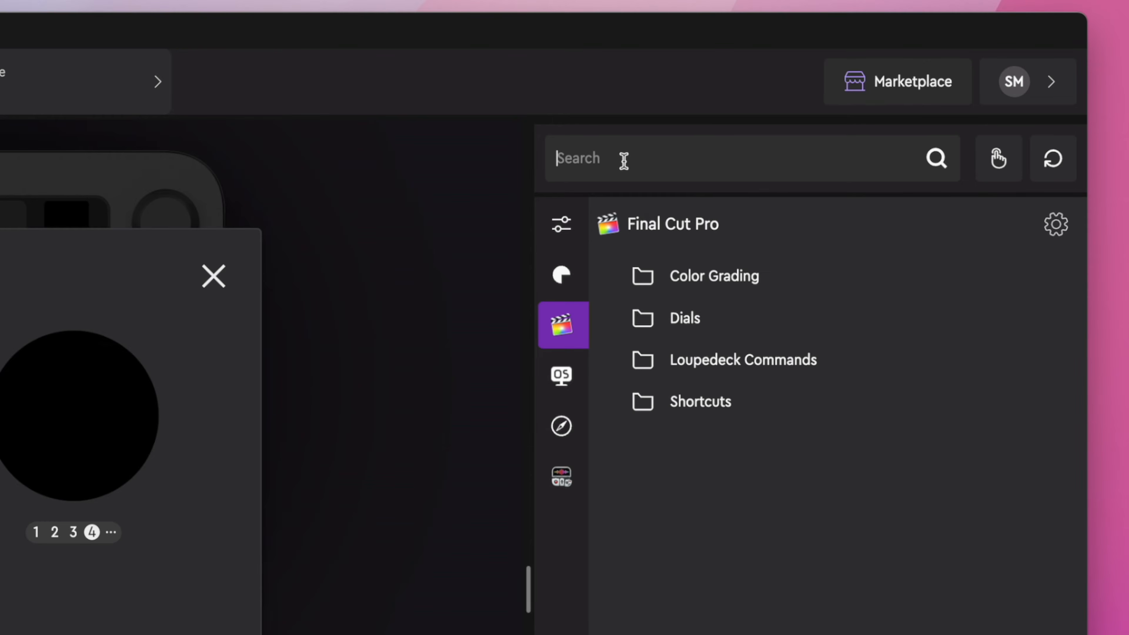
text(frame)
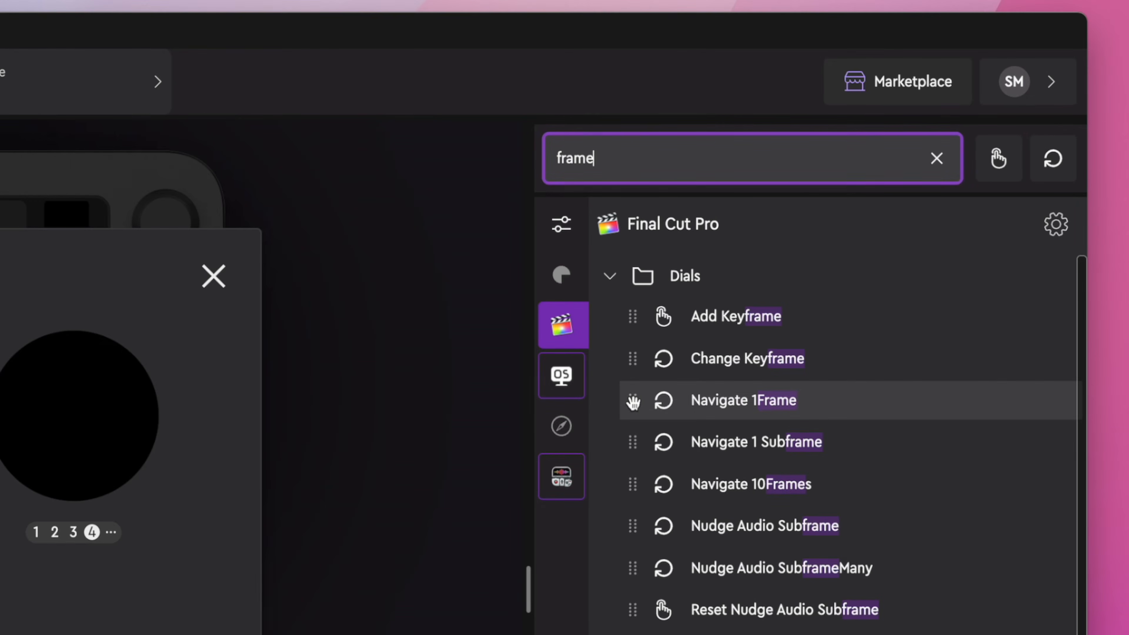
drag(633, 402, 0, 371)
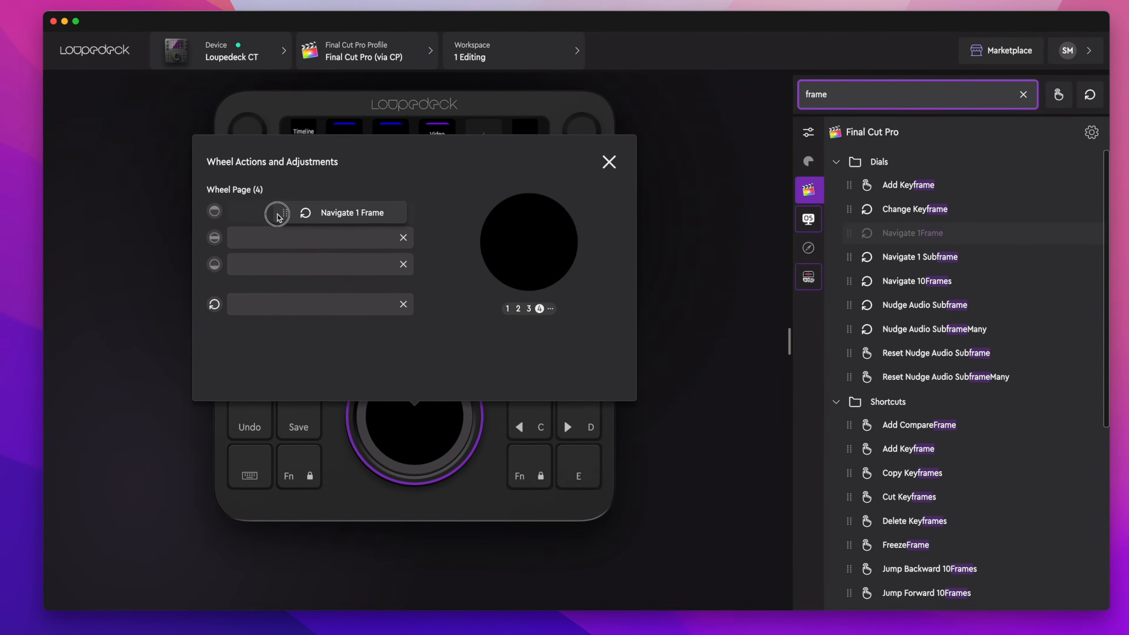
drag(259, 216, 260, 213)
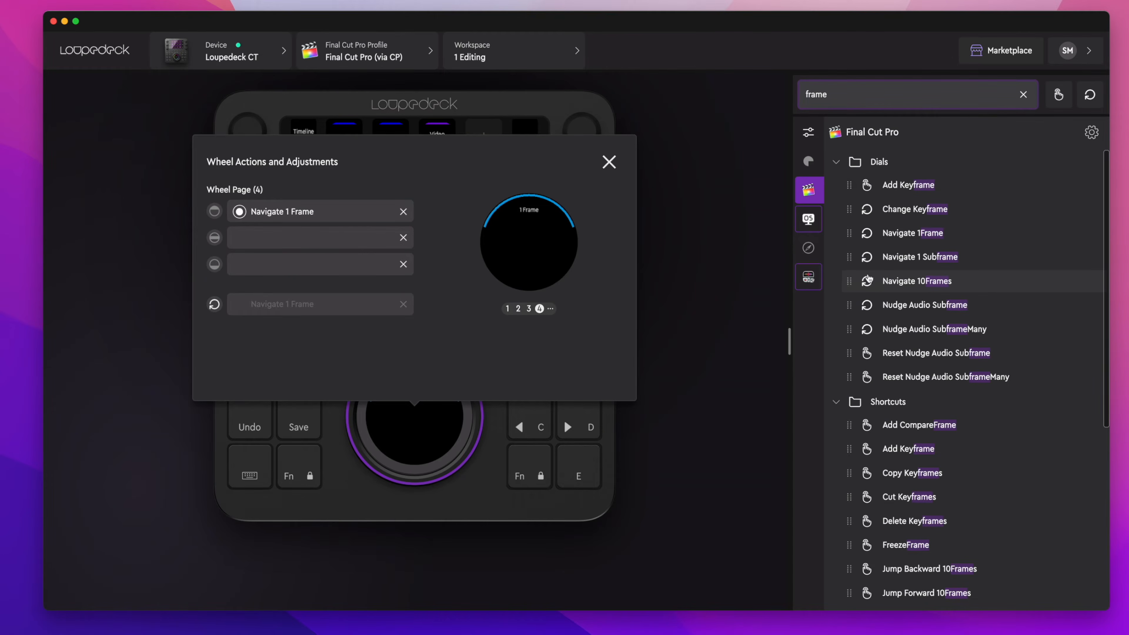
drag(845, 281, 258, 237)
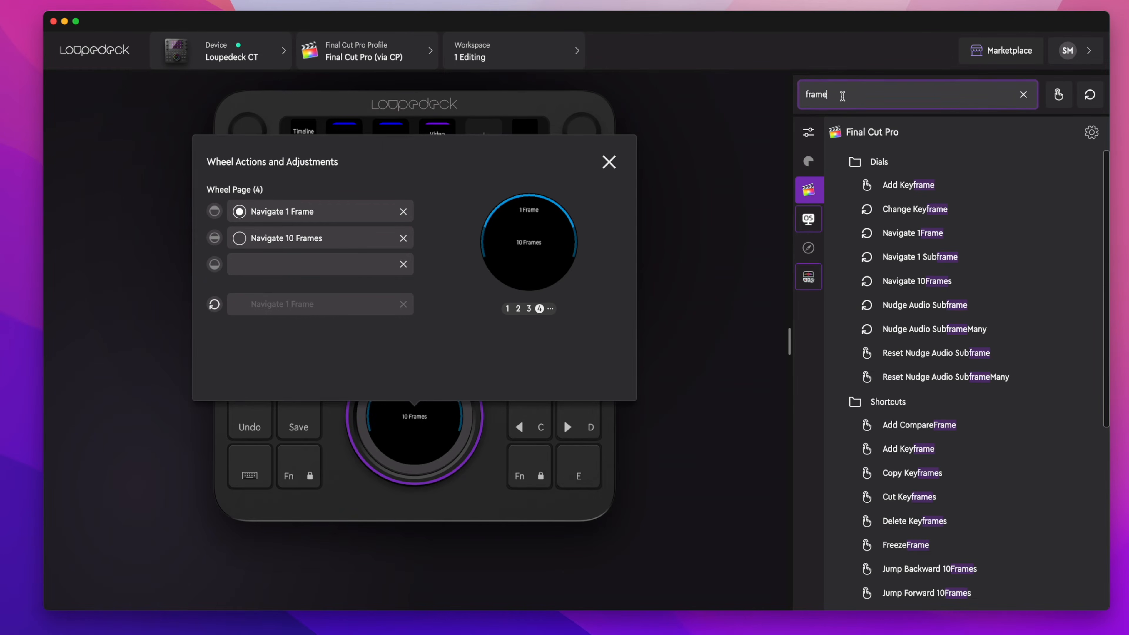
text(t)
drag(849, 232, 258, 265)
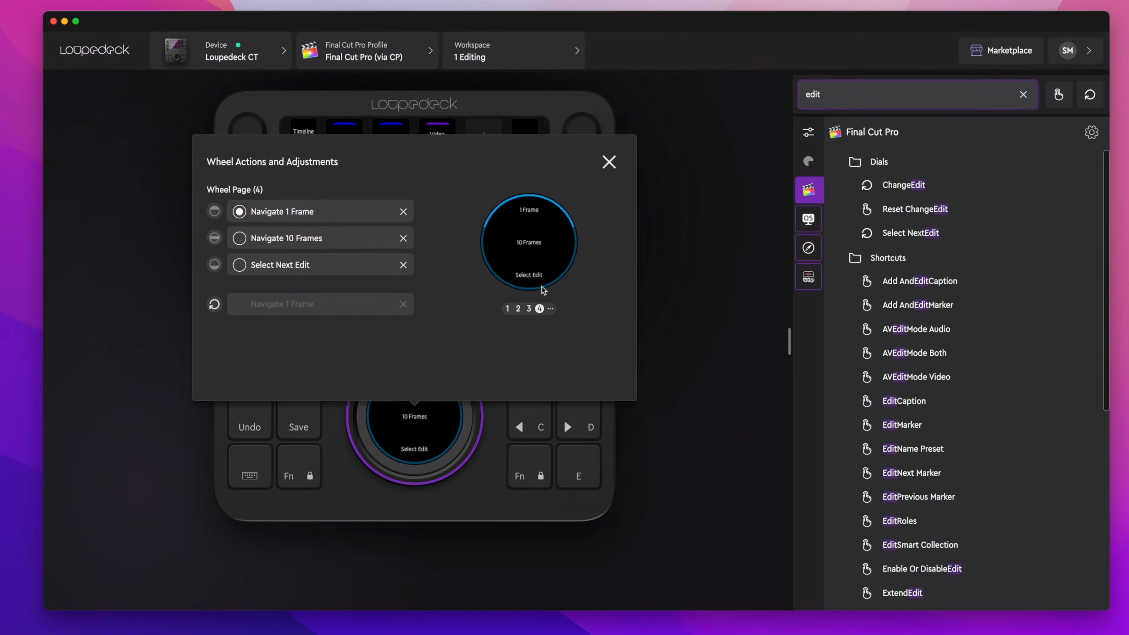
Move Wheel Page (4) to the first position in the wheel's page order
click(551, 309)
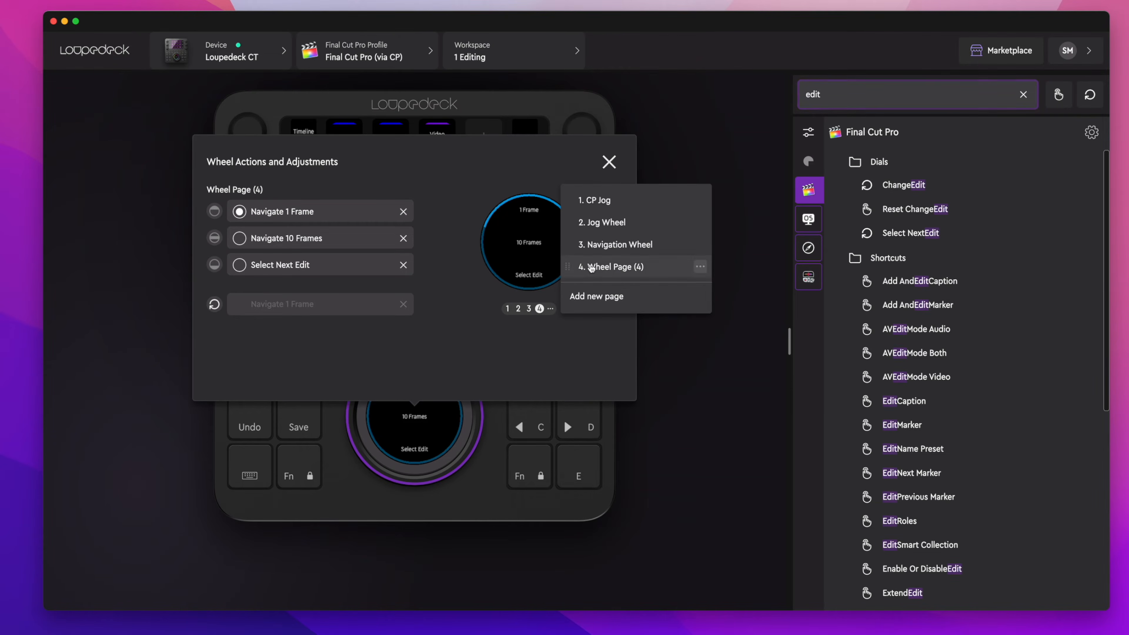
click(567, 266)
drag(567, 266, 569, 200)
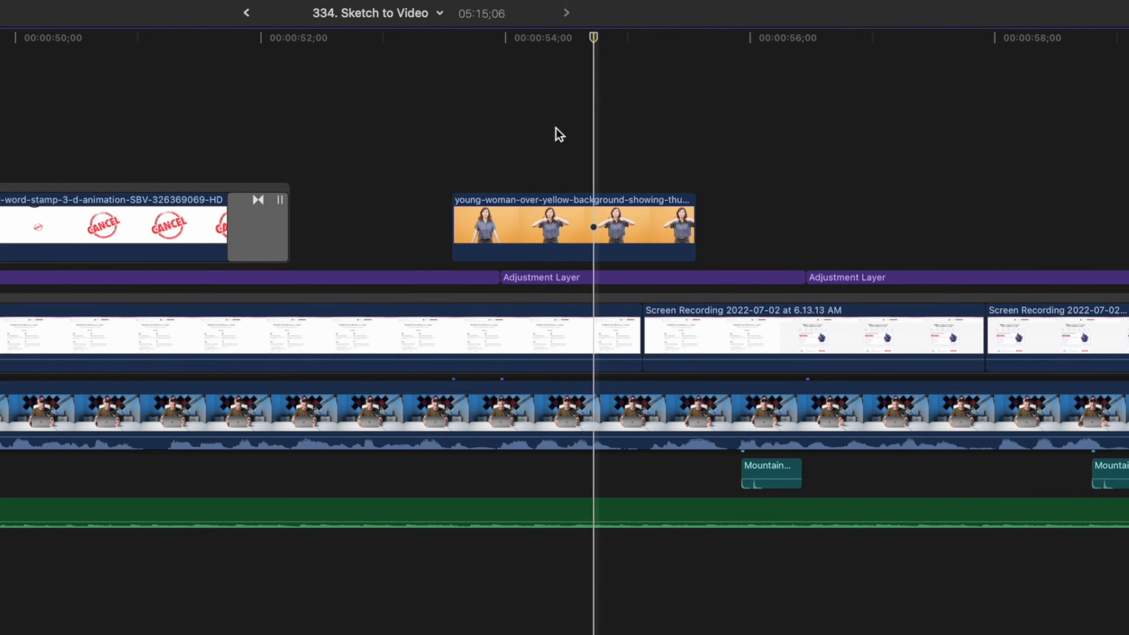
key(Right)
key(Right)
key(Right)
key(Right)
key(Right)
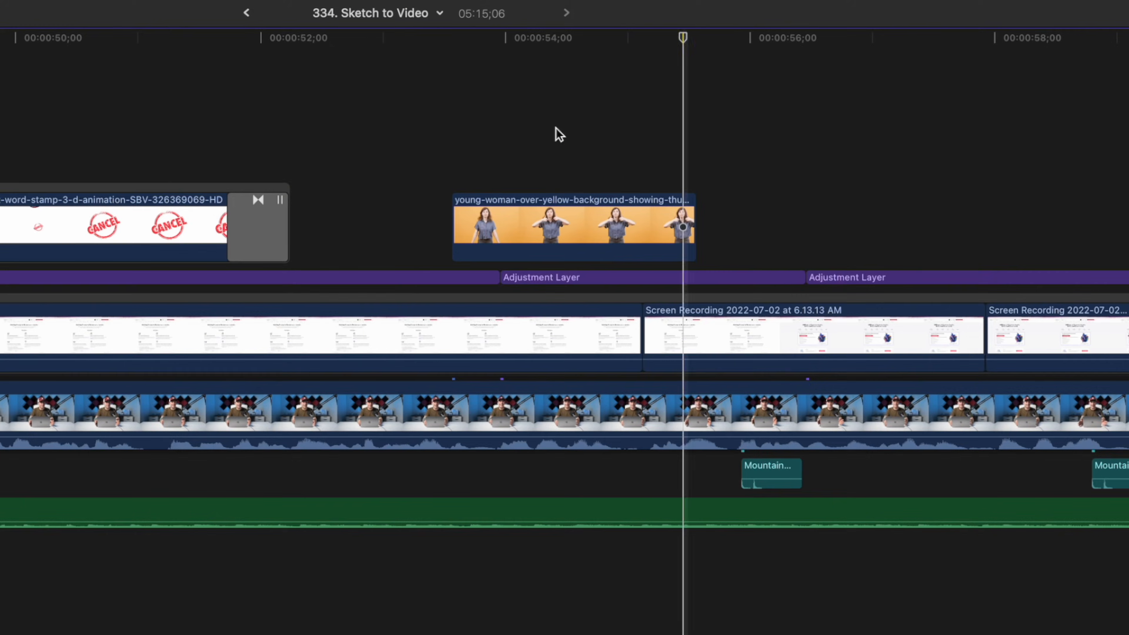
key(shift+Right)
key(shift+Right)
key(shift+Right)
key(shift+Right)
key(shift+Right)
key(shift+Right)
key(shift+Right)
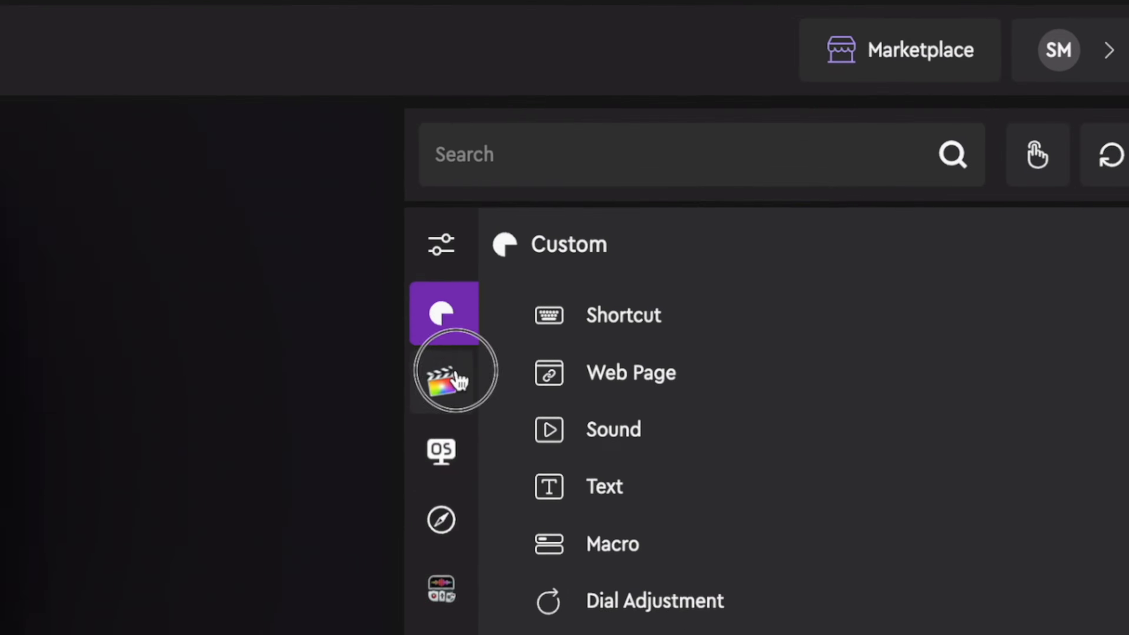
Assign the Final Cut Pro Play Pause action to the E button's standard press, using a search for "play"
click(454, 372)
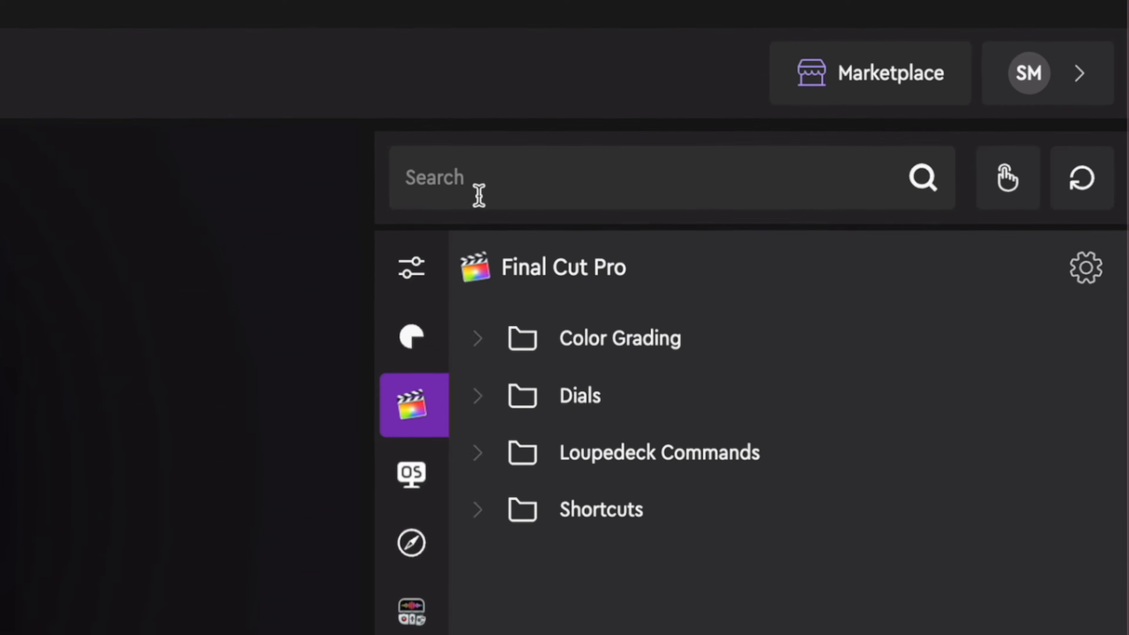
click(476, 182)
text(play)
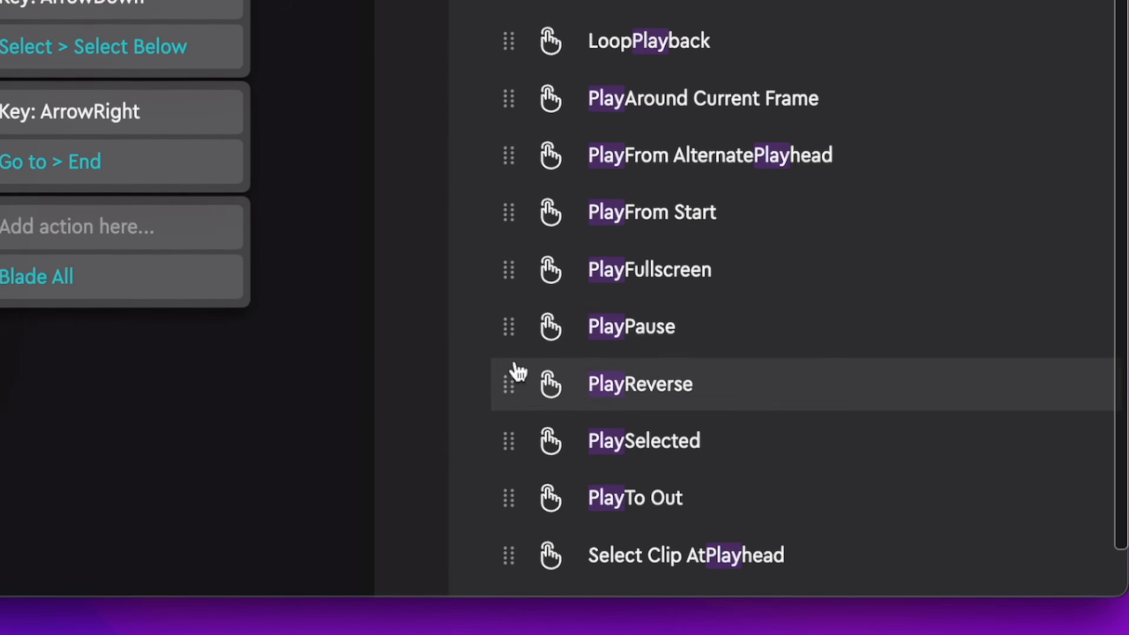
drag(503, 323, 0, 218)
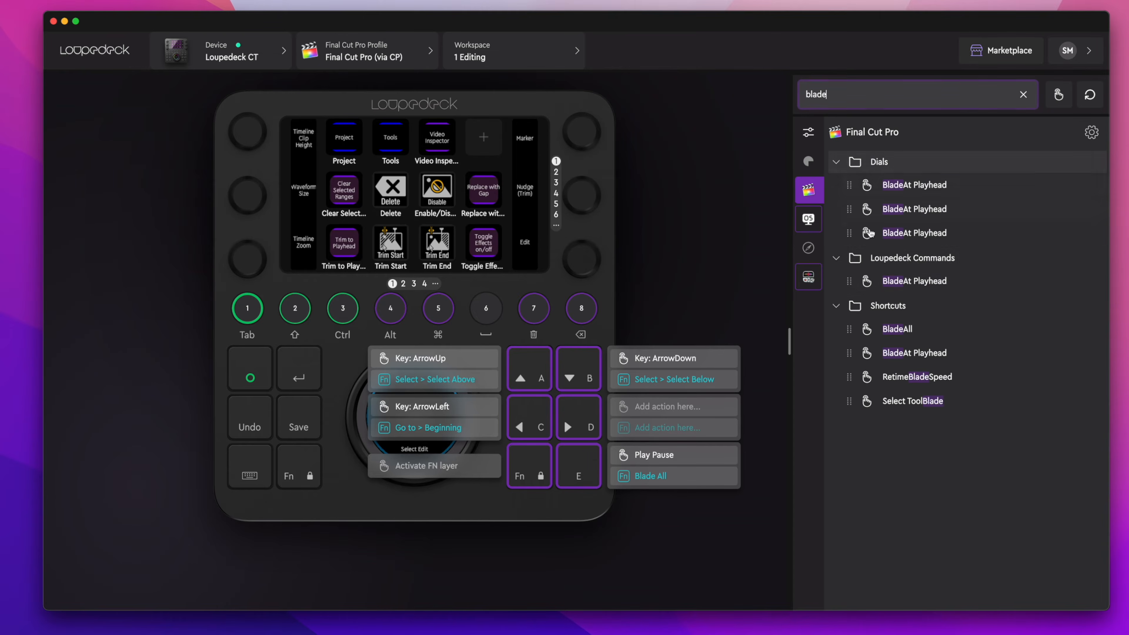
Assign Blade At Playhead to the D button's standard press and Blade All to its Fn layer, using a search for "blade"
drag(867, 280, 643, 408)
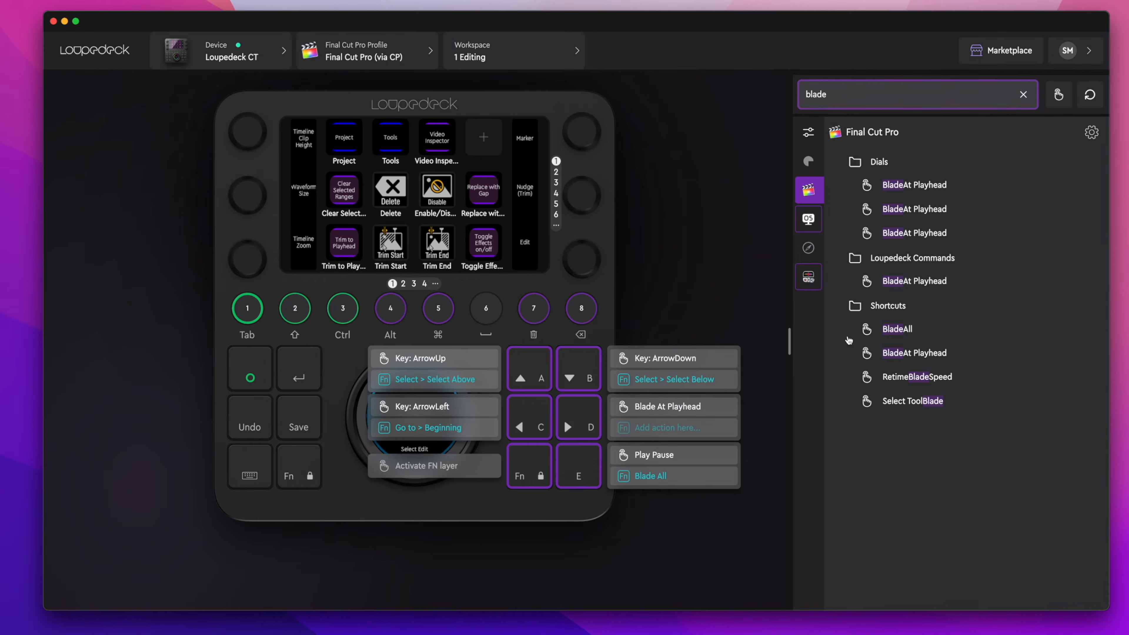
drag(848, 328, 647, 426)
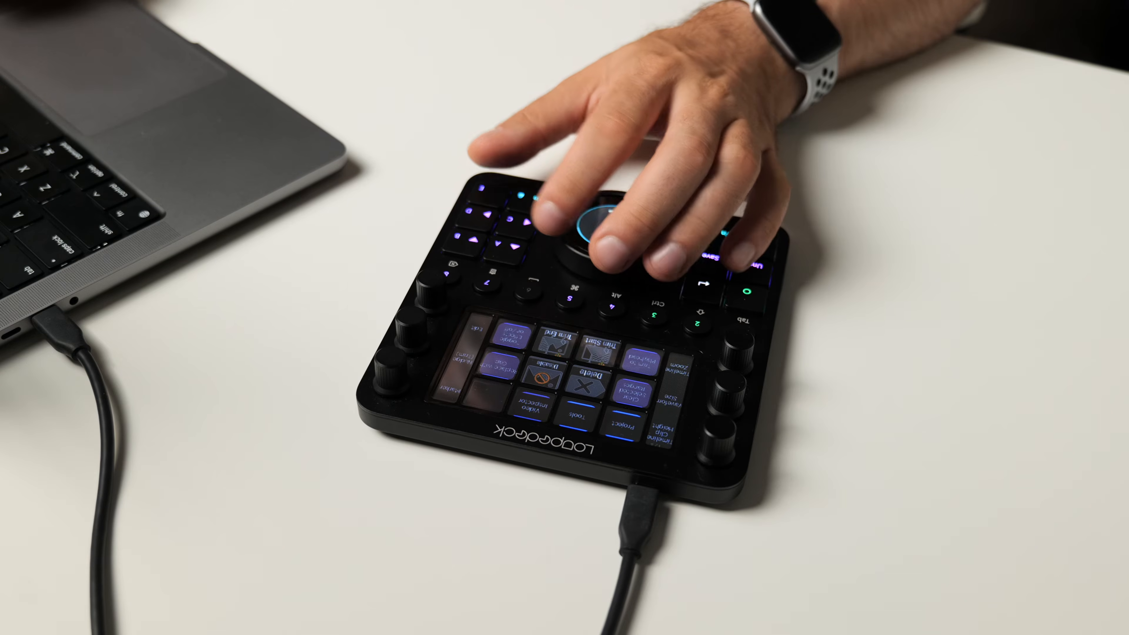
Switch to Final Cut Pro and blade all clips at the playhead in the 334. Sketch to Video timeline
key(shift+super+b)
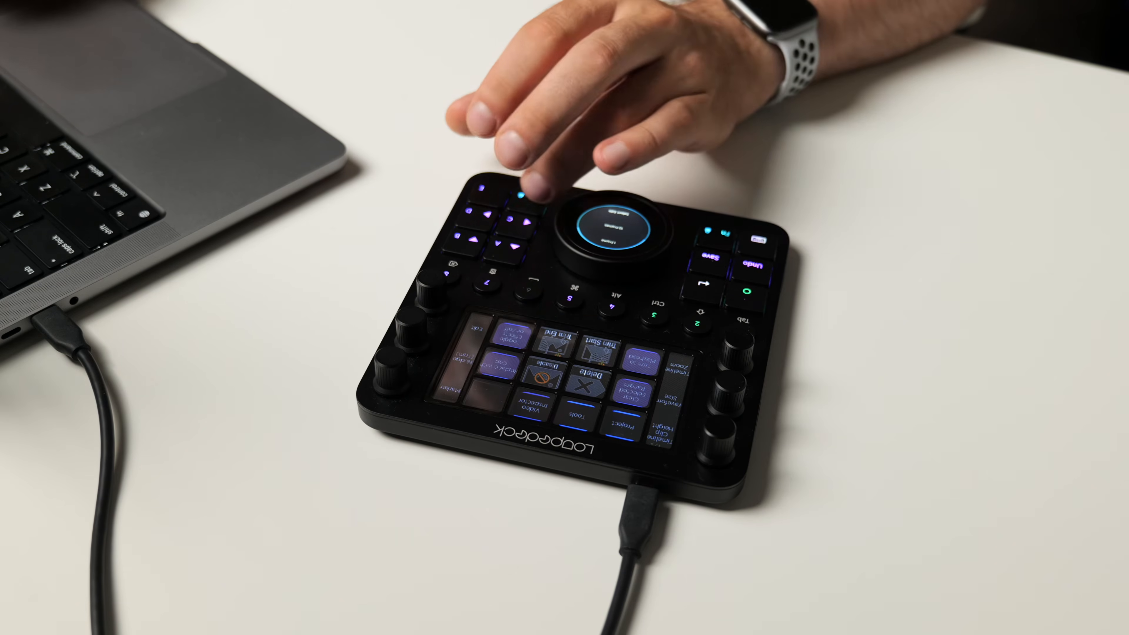
key(shift+super+b)
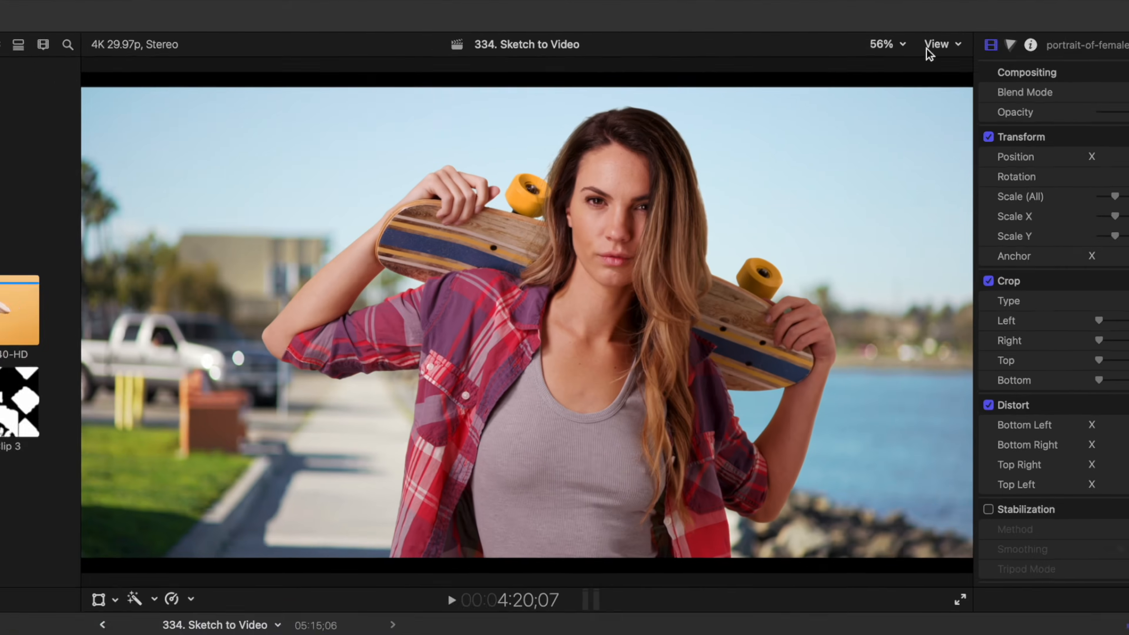
Turn the viewer's Show Horizon overlay on and back off for the skateboard clip
click(942, 23)
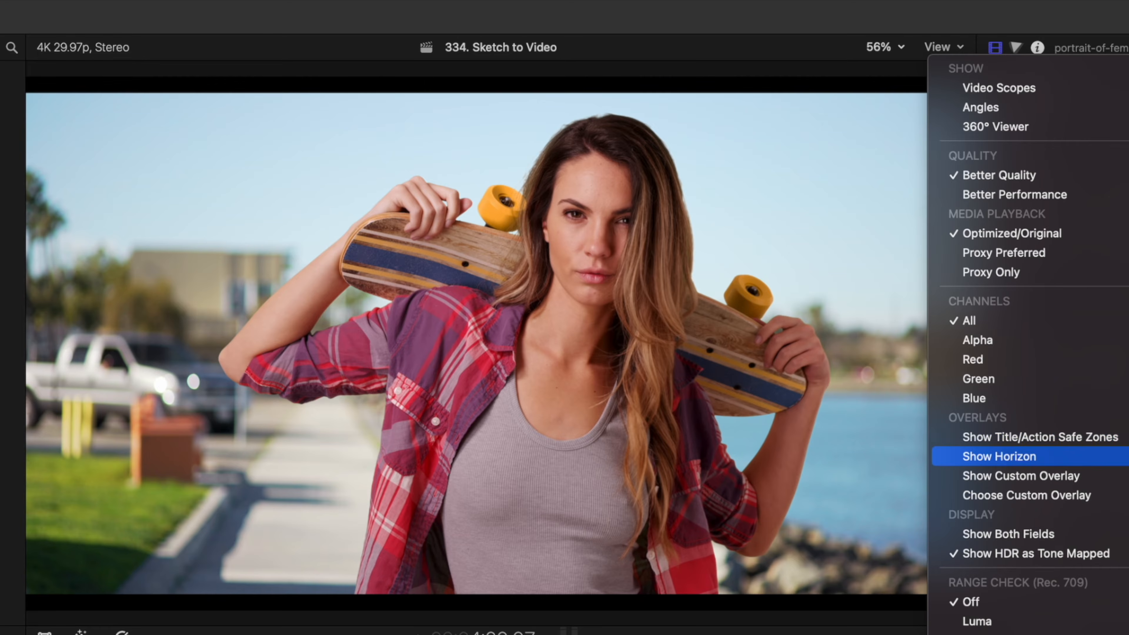
click(1006, 456)
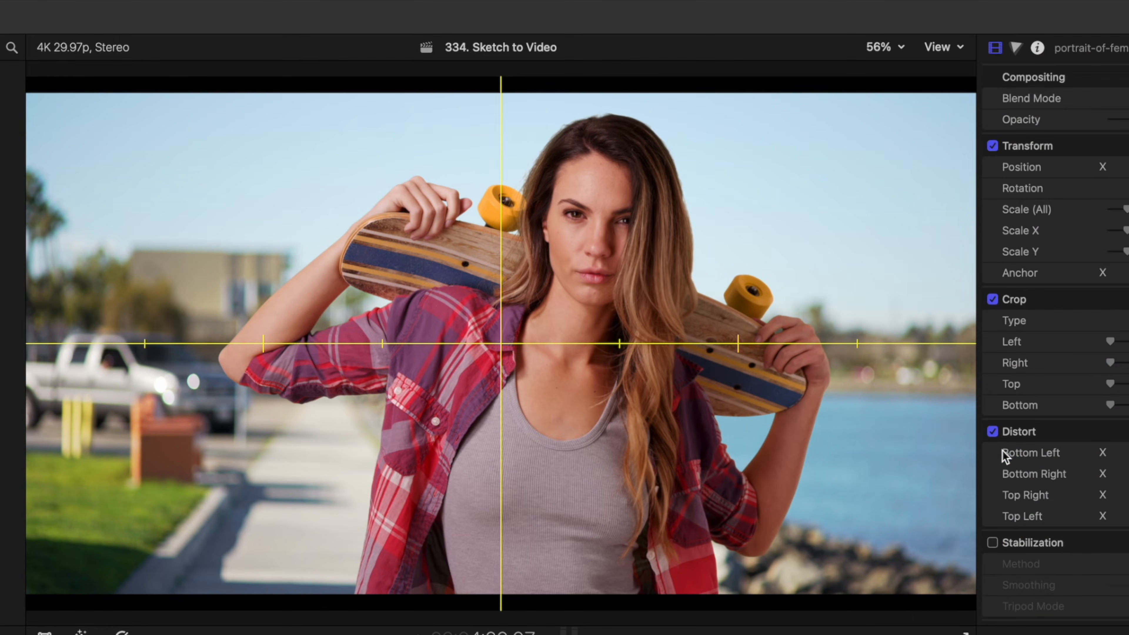
click(948, 48)
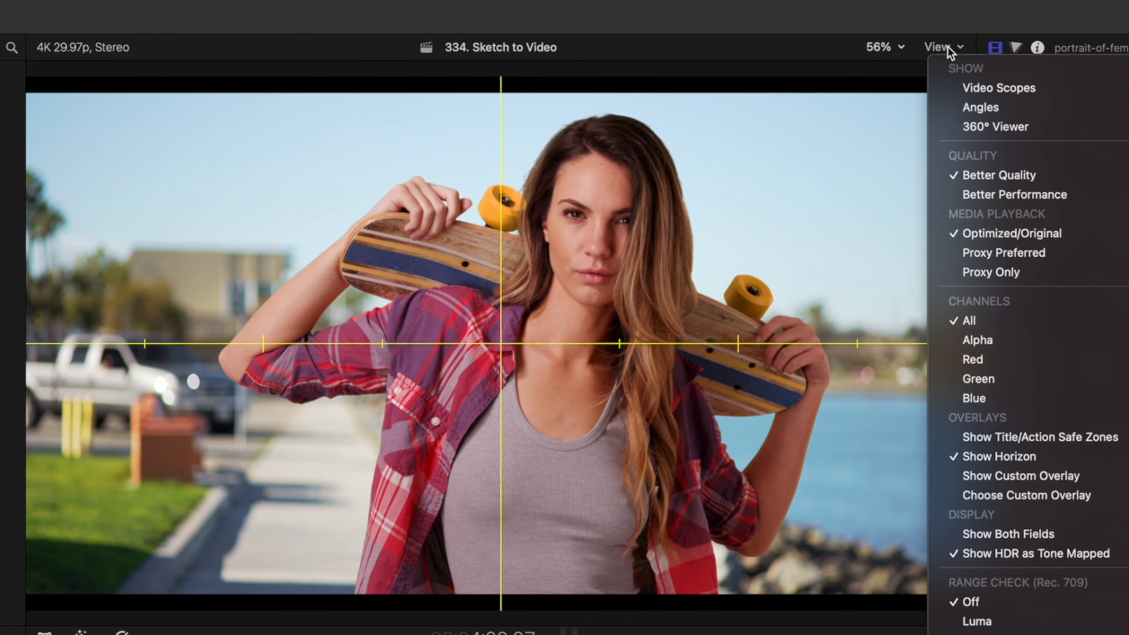
click(1003, 456)
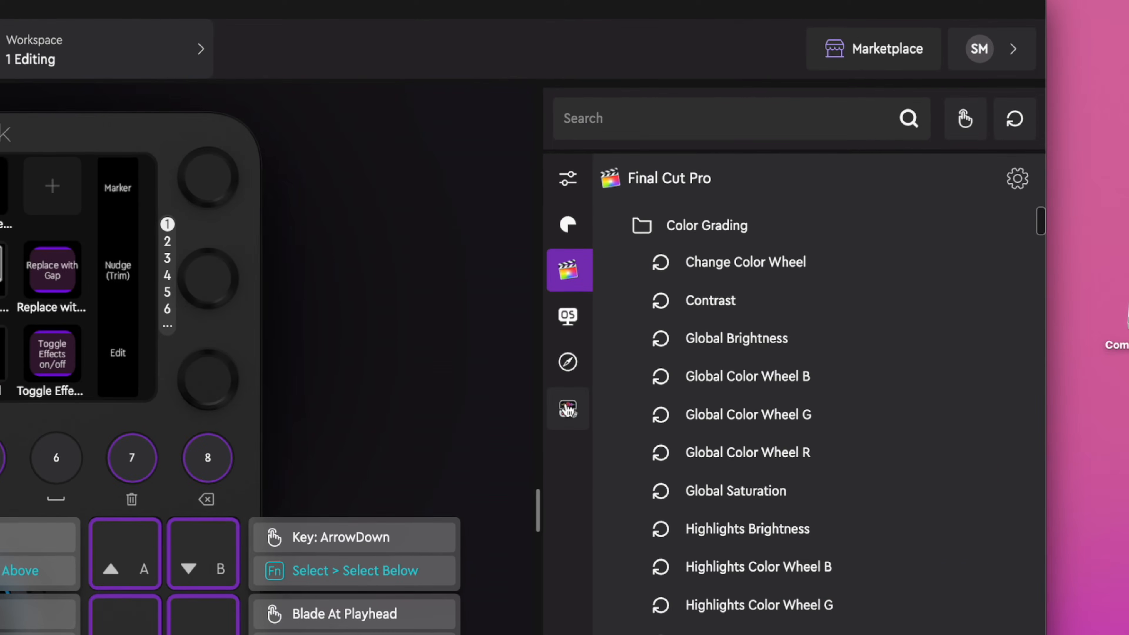
In Loupedeck, find CommandPost's Show Horizon action with "horizon", assign it over the Toggle Effects on/off touch button, and trigger it
click(758, 280)
click(633, 133)
text(horizon)
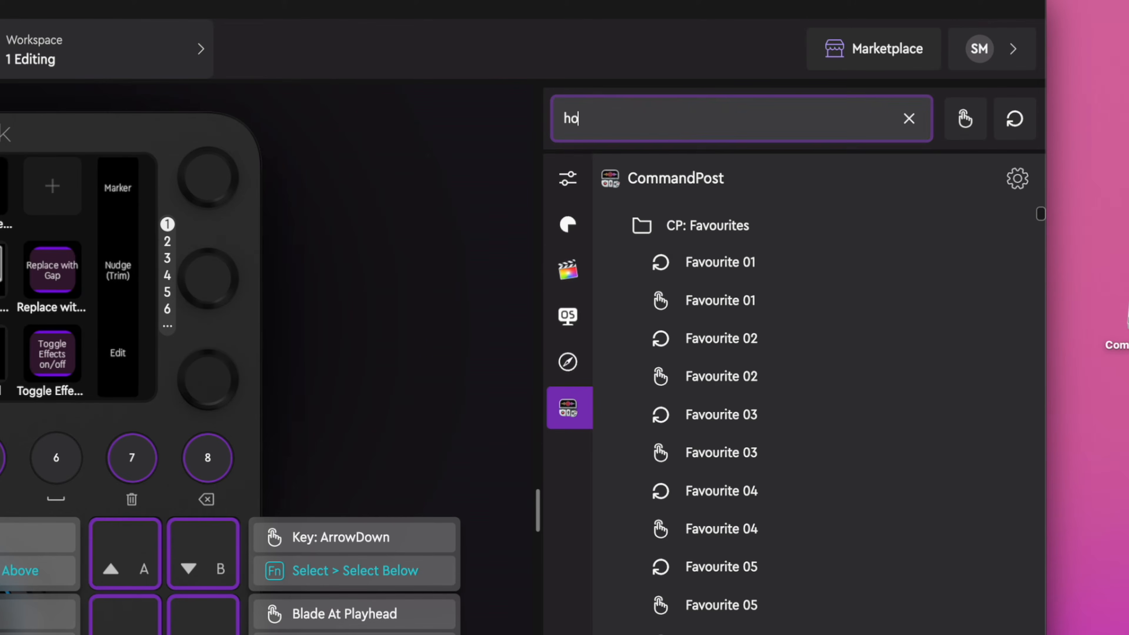
scroll(735, 512, down, 3)
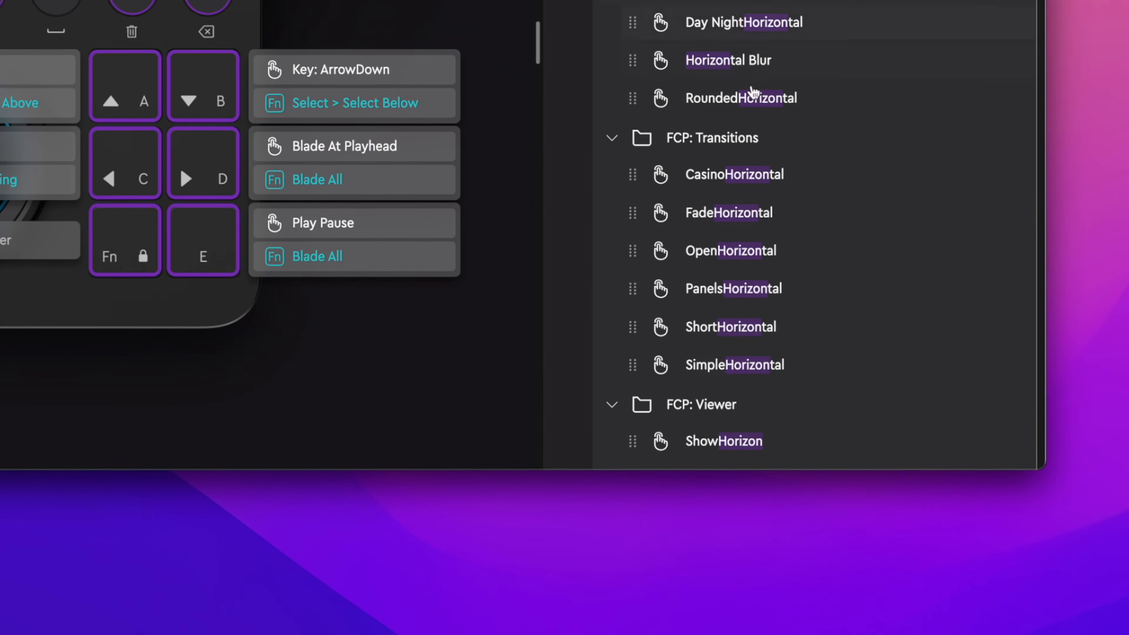
drag(633, 440, 0, 0)
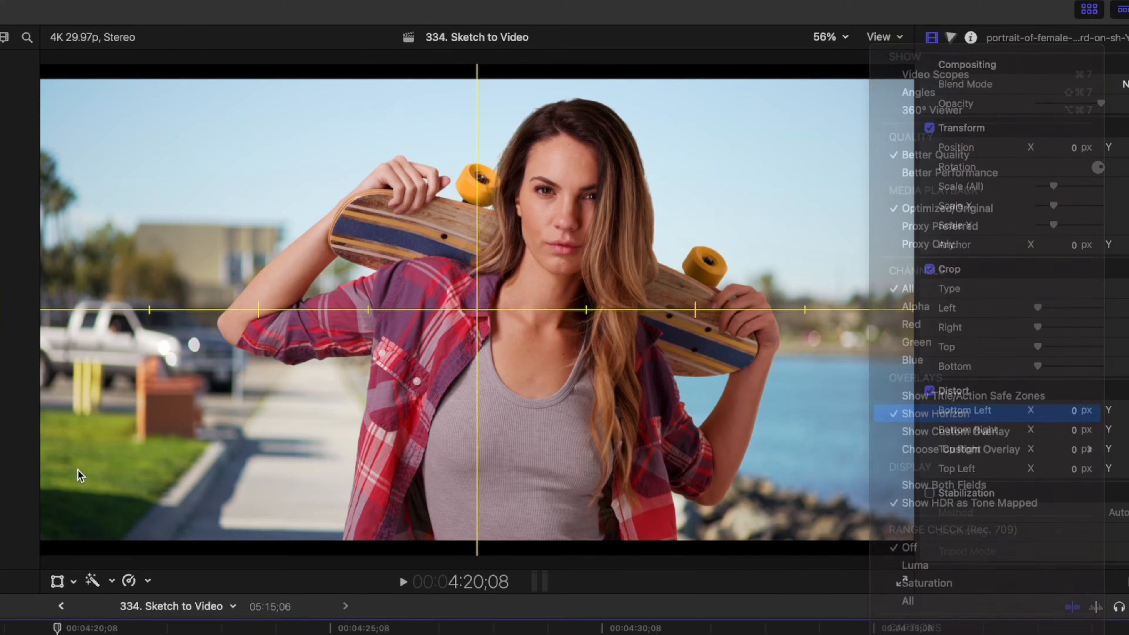
key(ctrl+shift+h)
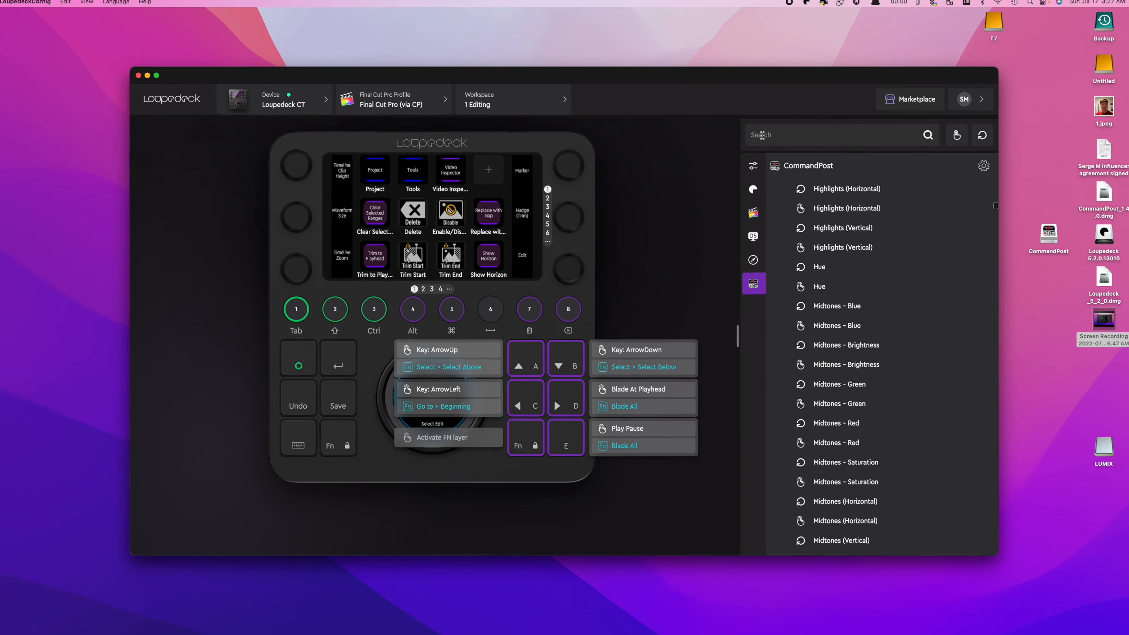
Search the CommandPost actions for "flow" and assign the Flow transition to the empty touch button beside Video Inspector
text(flow)
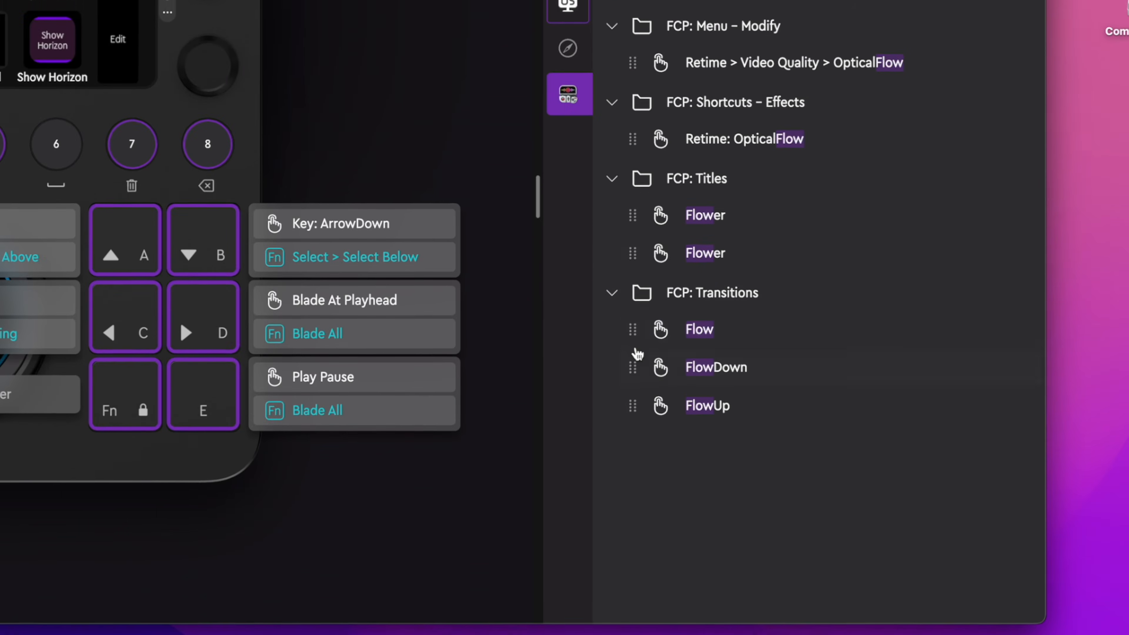
drag(633, 329, 663, 185)
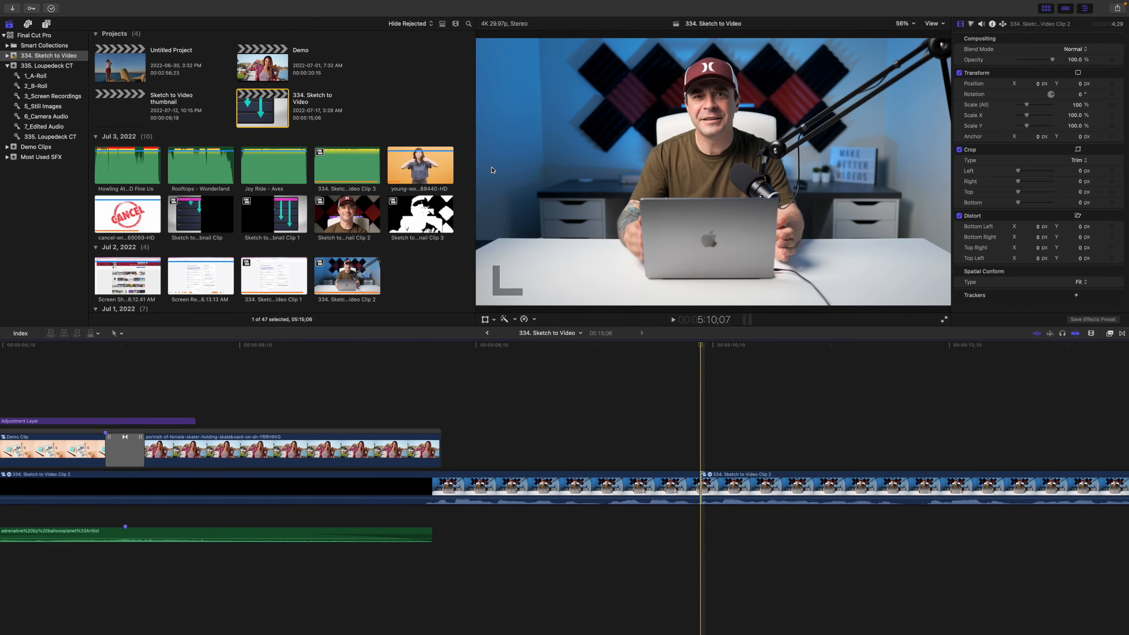
Apply the Flow transition to the cut at the playhead in Final Cut Pro's primary storyline
key(ctrl+super+5)
key(ctrl+super+5)
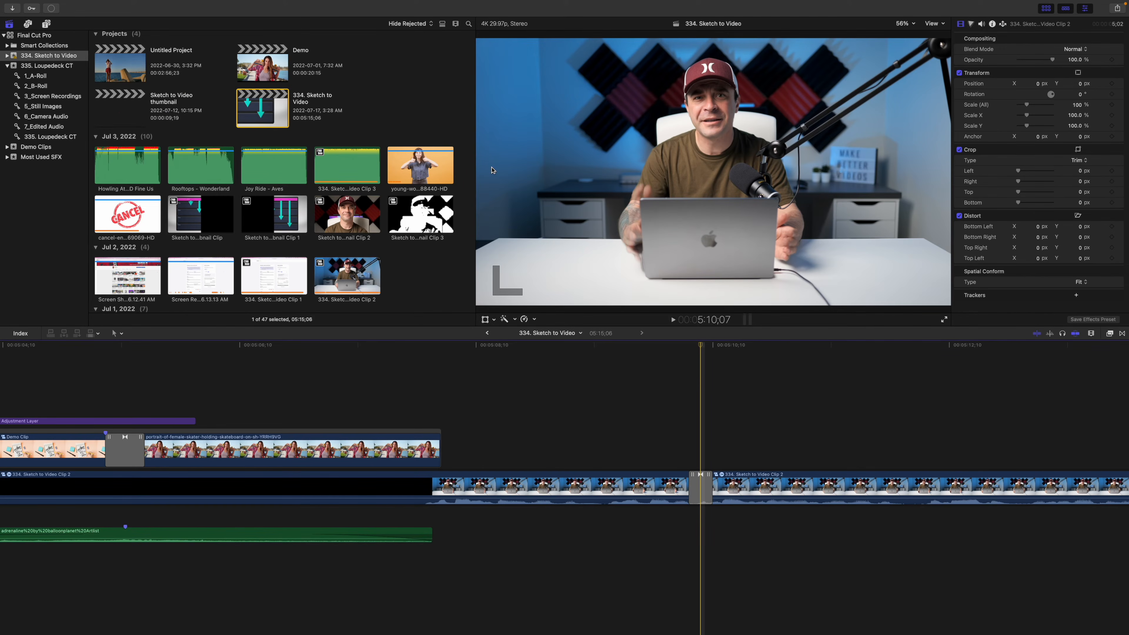